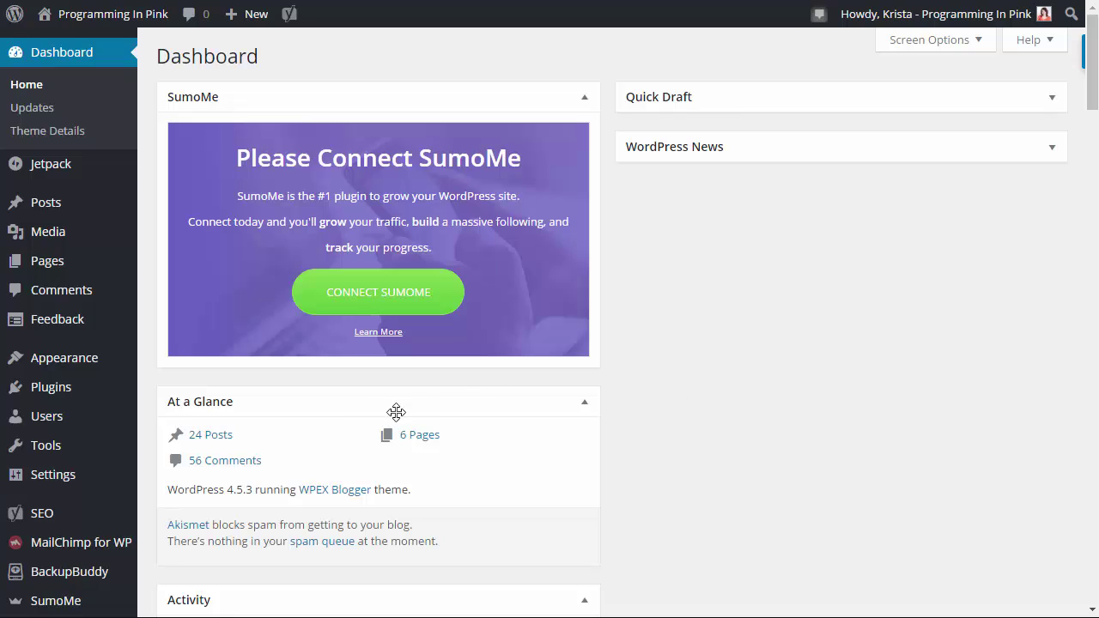
Step: Search the plugin directory for "coming soon"
mouse_move(118, 397)
left_click(154, 412)
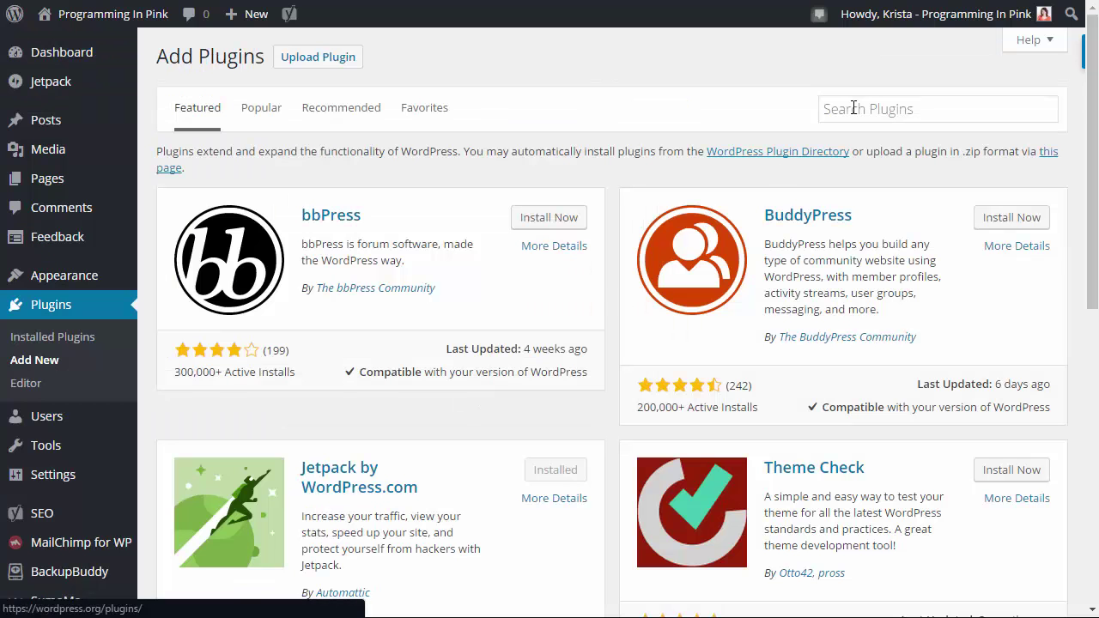
left_click(875, 105)
type("com")
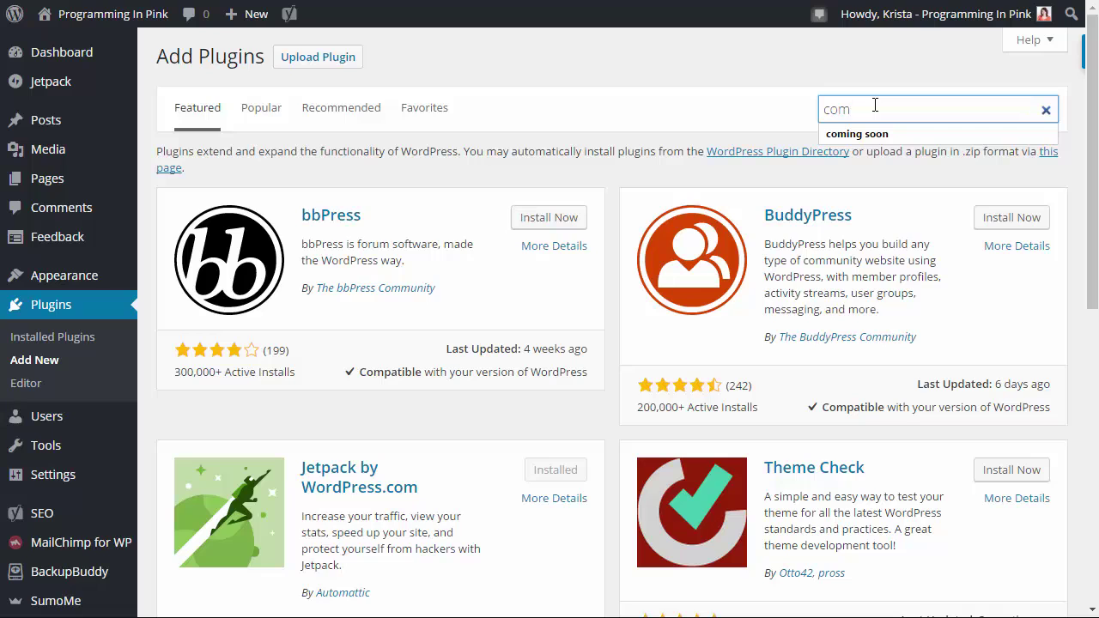
key("Down")
key("Return")
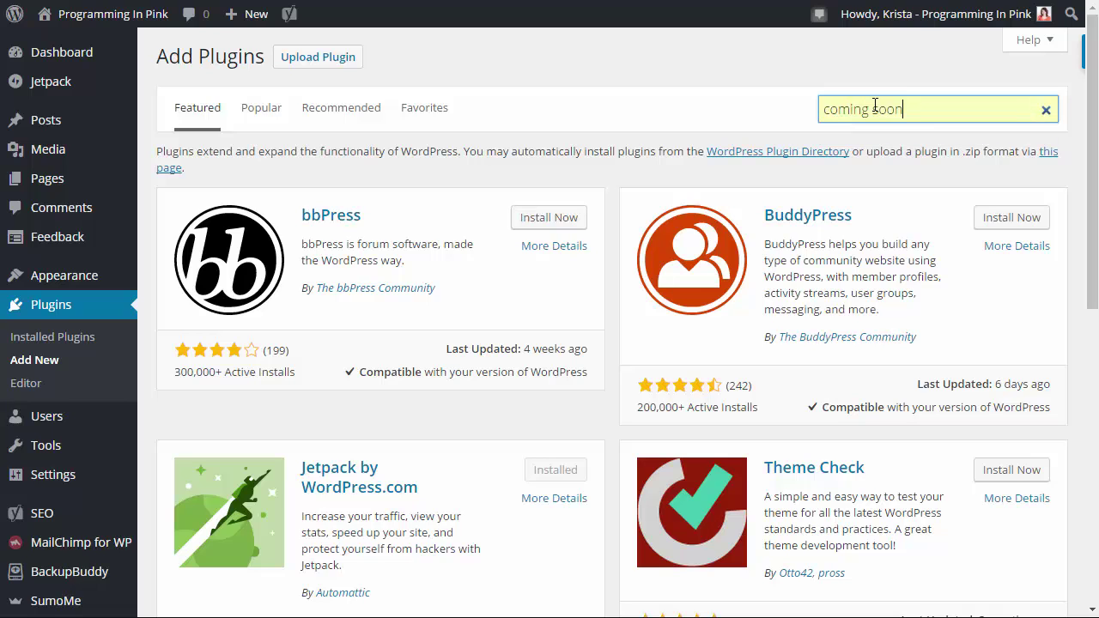
key("Return")
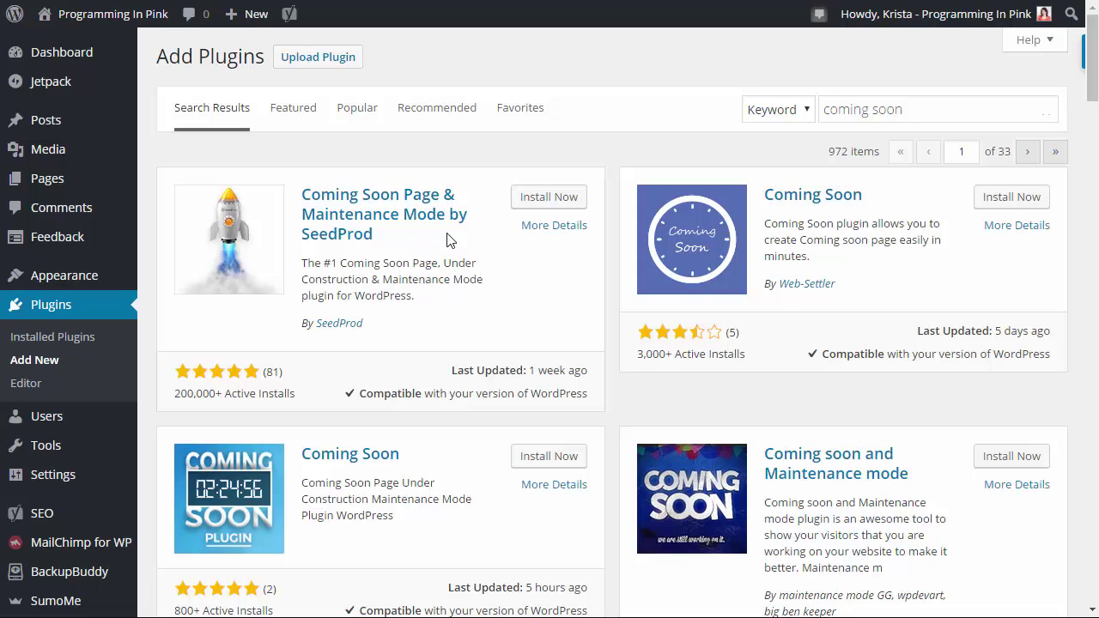
Step: Install and activate the Coming Soon Page & Maintenance Mode by SeedProd plugin
left_click(550, 206)
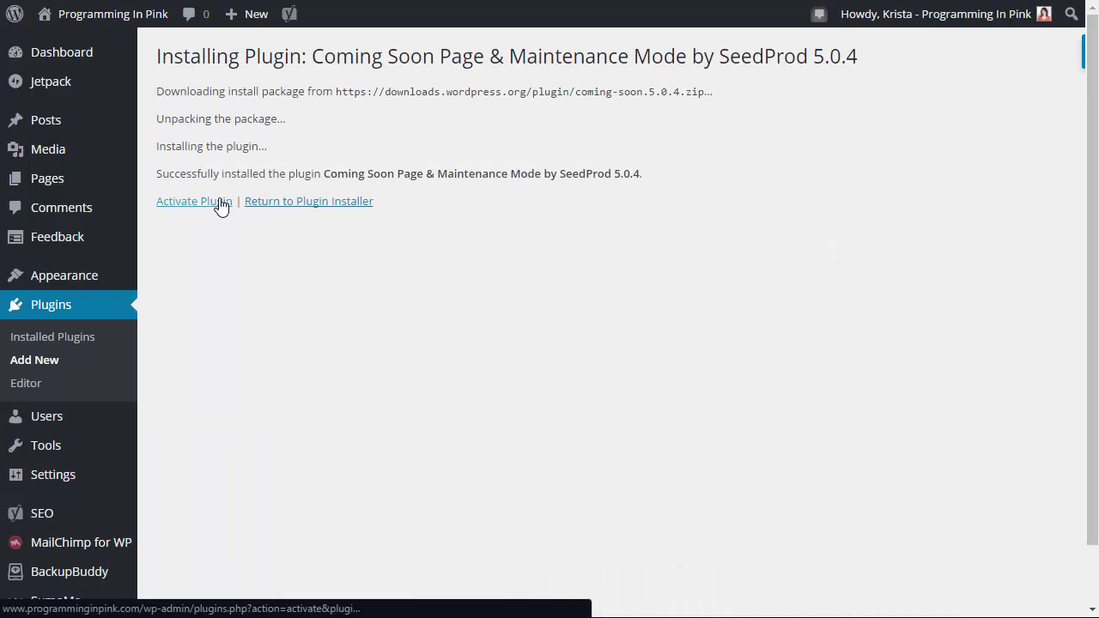
left_click(221, 204)
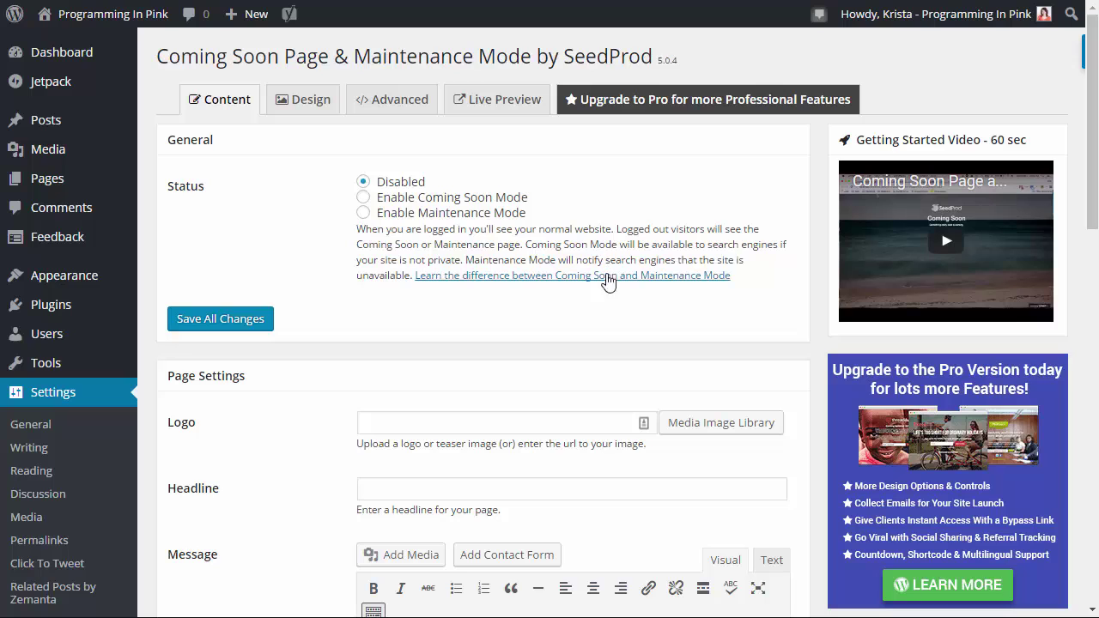
Step: Upload the logo PNG file to the media library and insert it as the coming soon page's logo
scroll(498, 362, "down", 1)
scroll(282, 372, "down", 1)
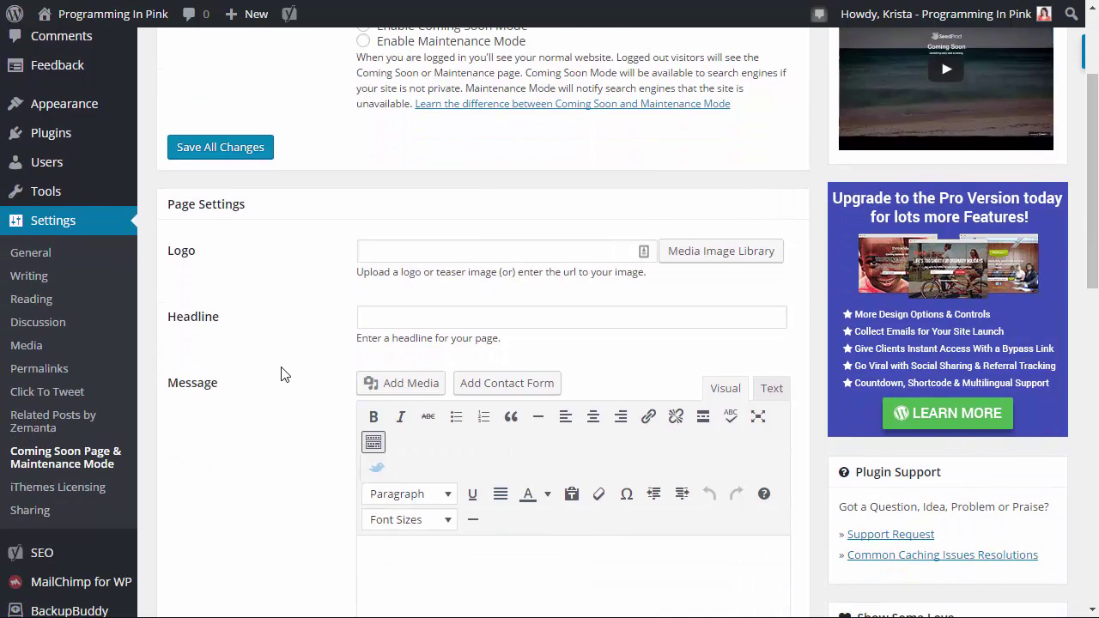
scroll(223, 284, "down", 1)
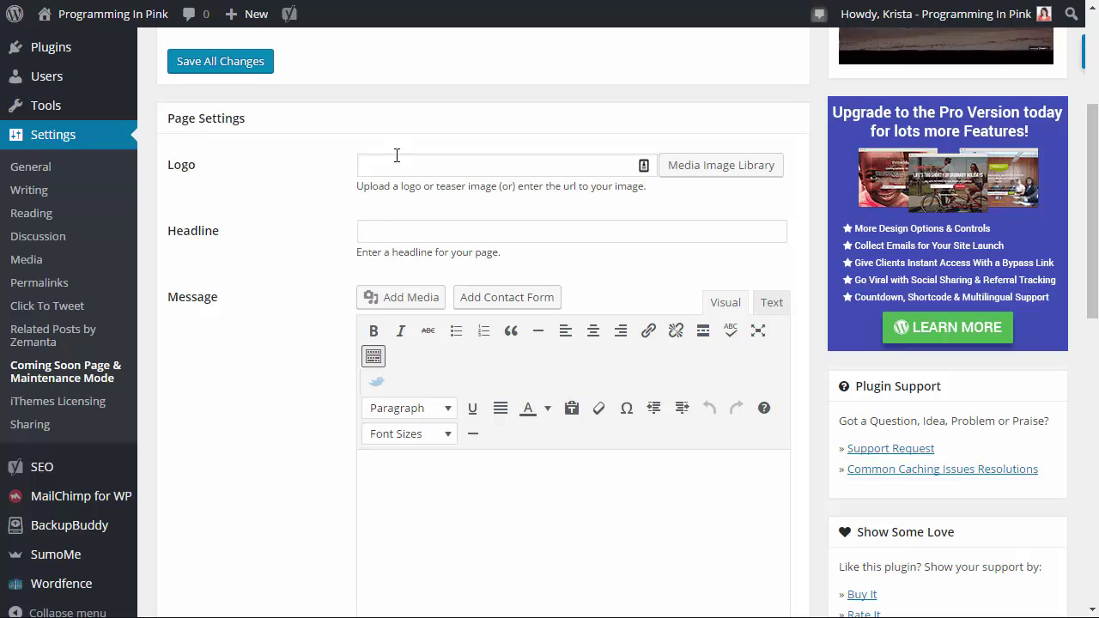
left_click(398, 160)
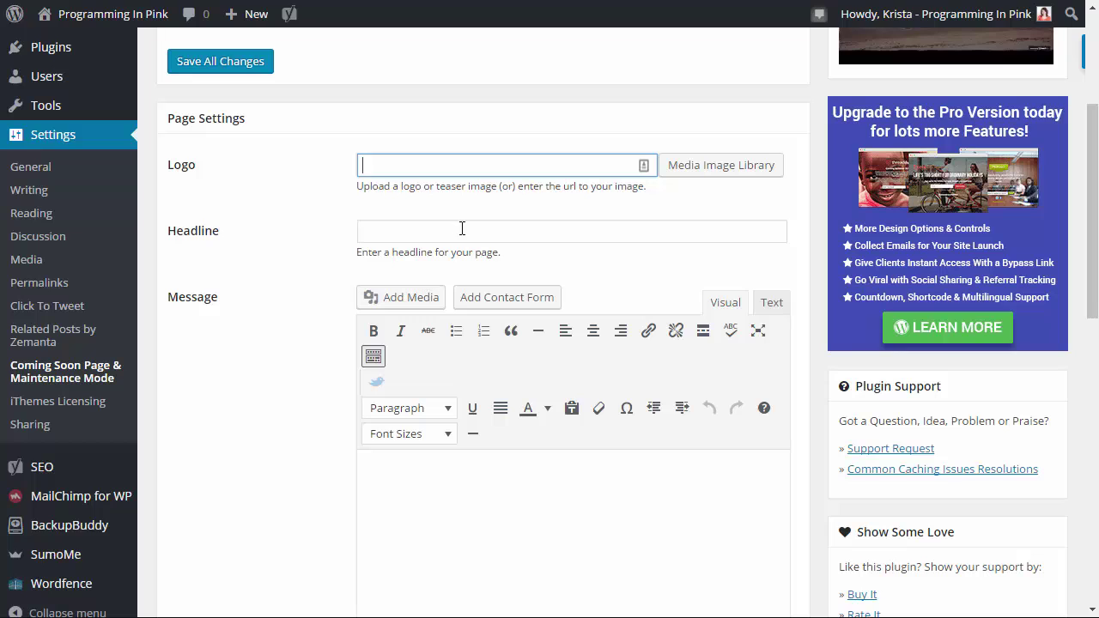
left_click(725, 172)
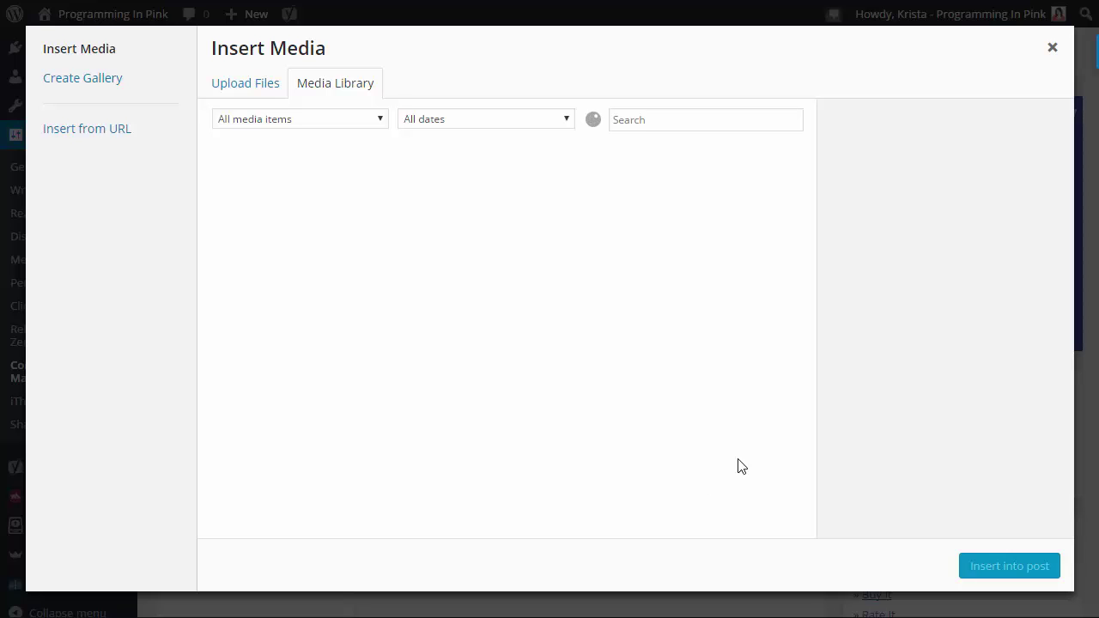
scroll(464, 305, "down", 8)
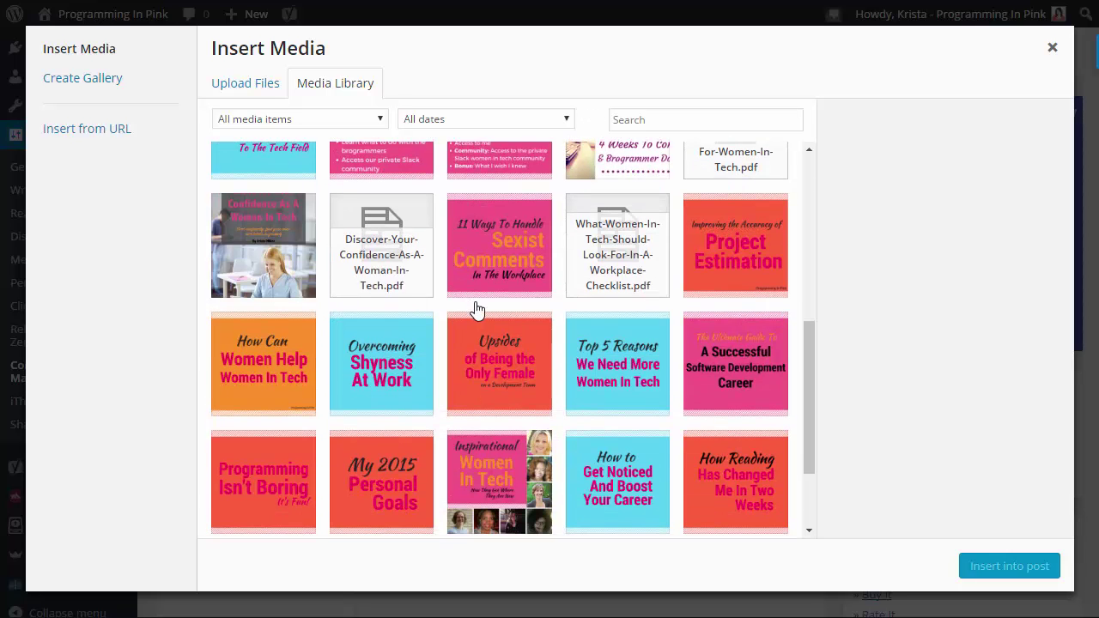
left_click(258, 86)
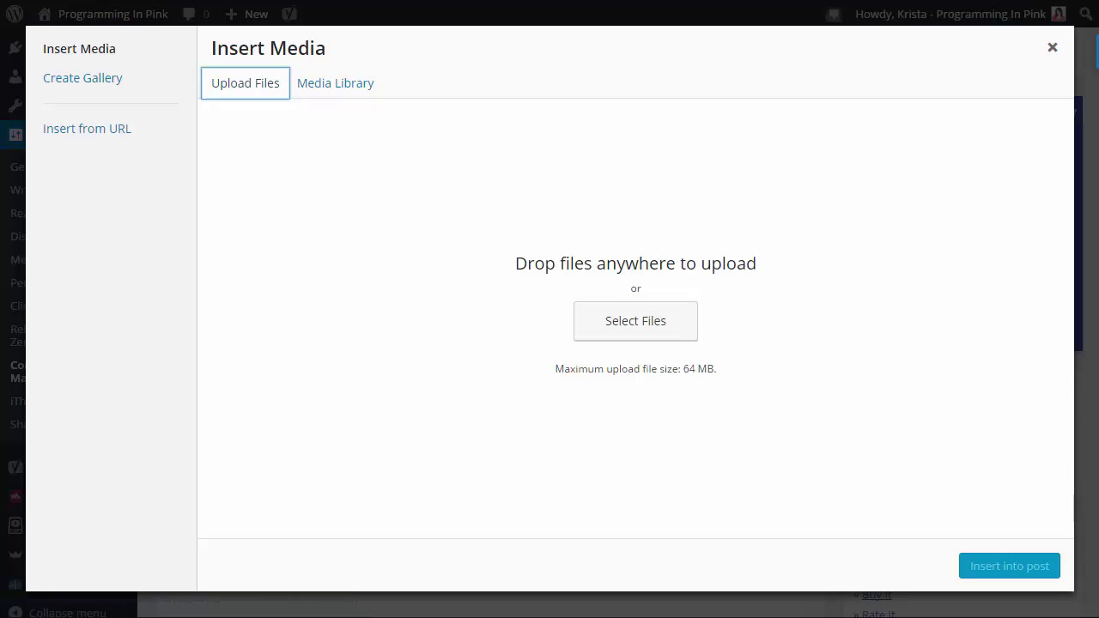
left_click_drag(905, 349, 662, 392)
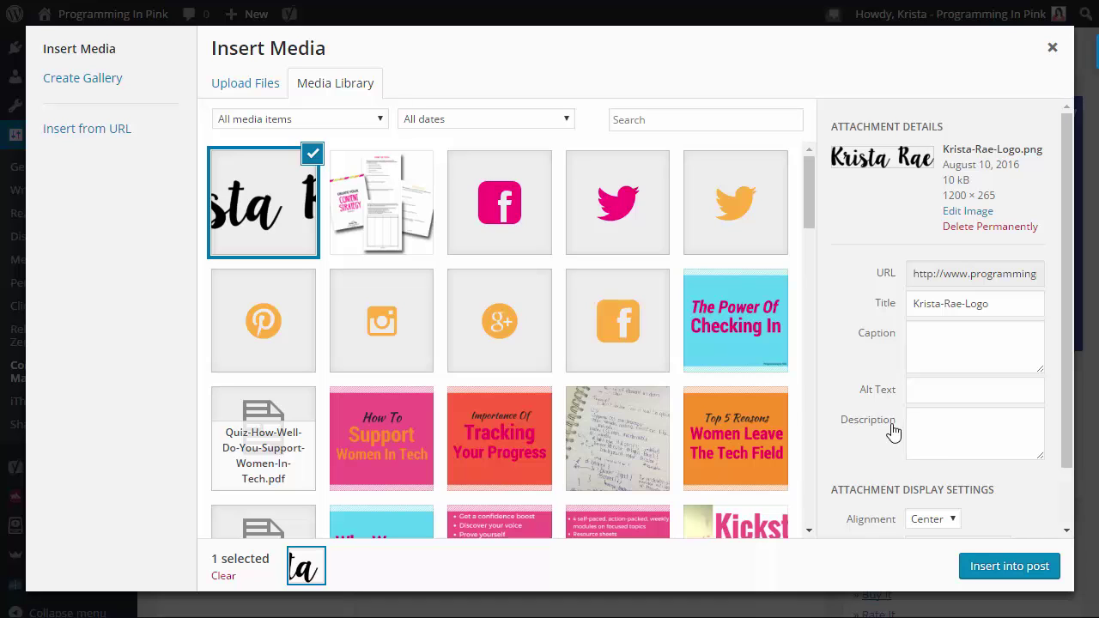
left_click(999, 574)
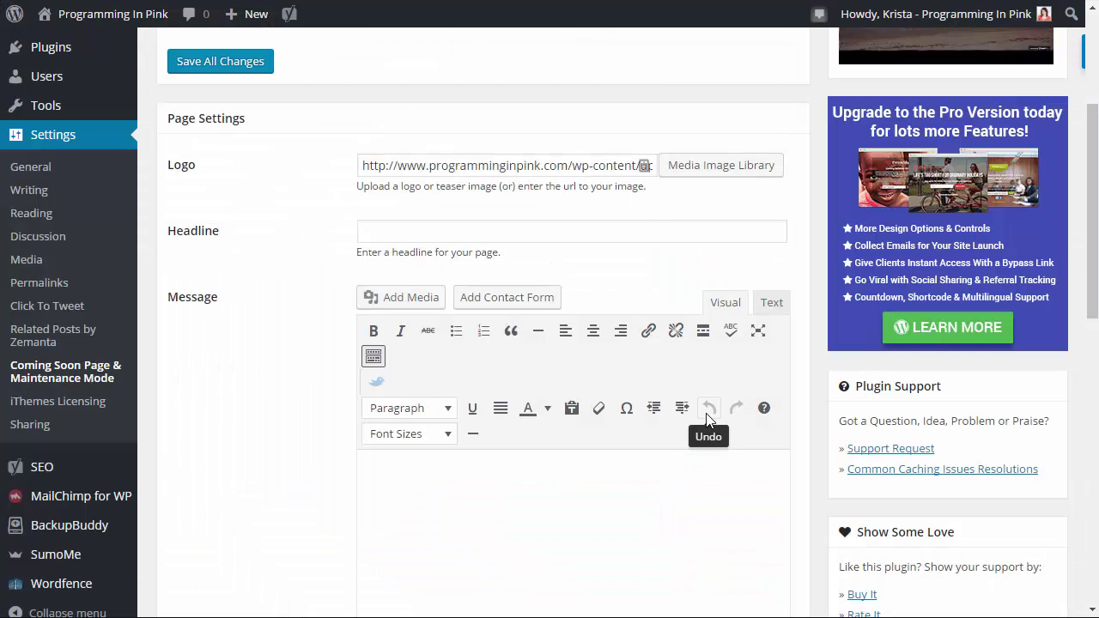
Step: Set the coming soon page's headline to "COMING SOON!"
left_click(608, 238)
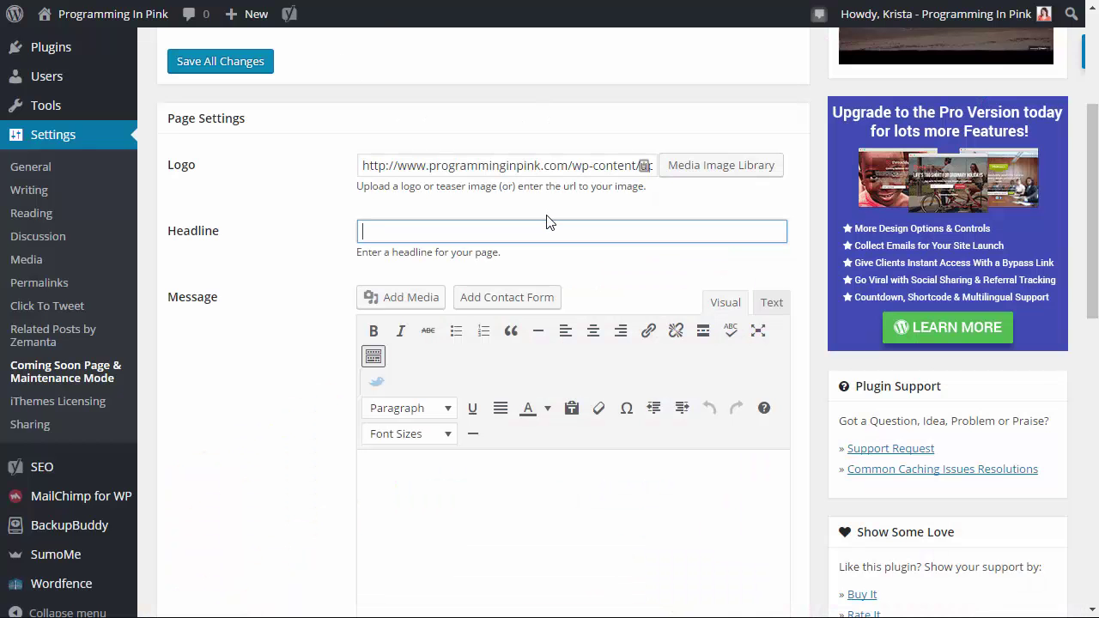
type("COMING SOON!")
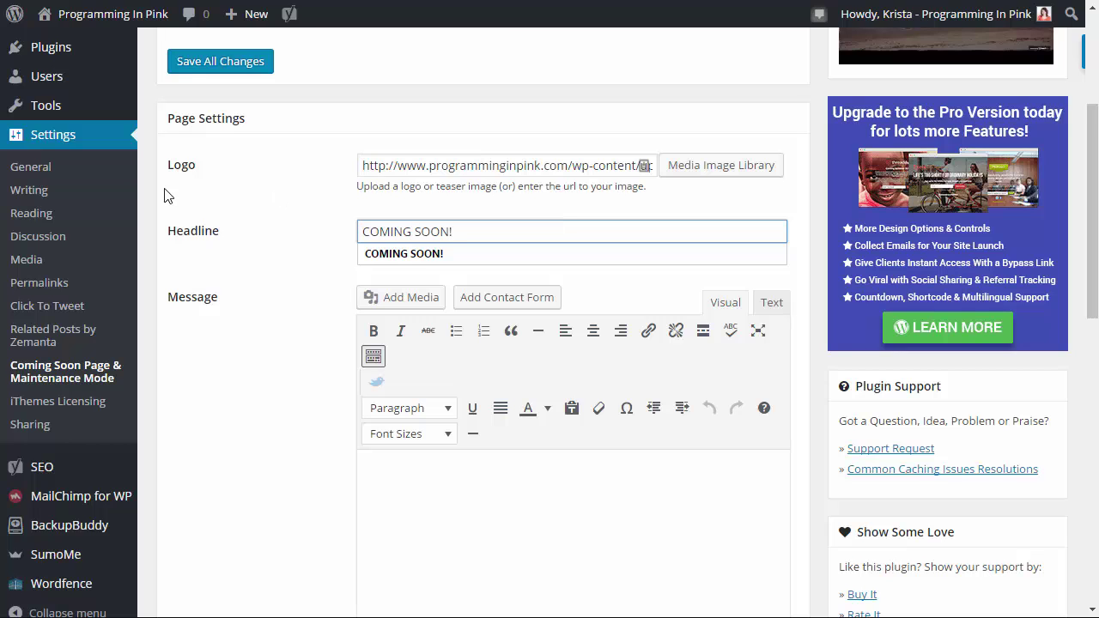
left_click(238, 233)
Step: Fill the message's text view with "Enter your information below to receive a cool free thing and to be updated when we launch!" plus a blank line
scroll(271, 313, "down", 1)
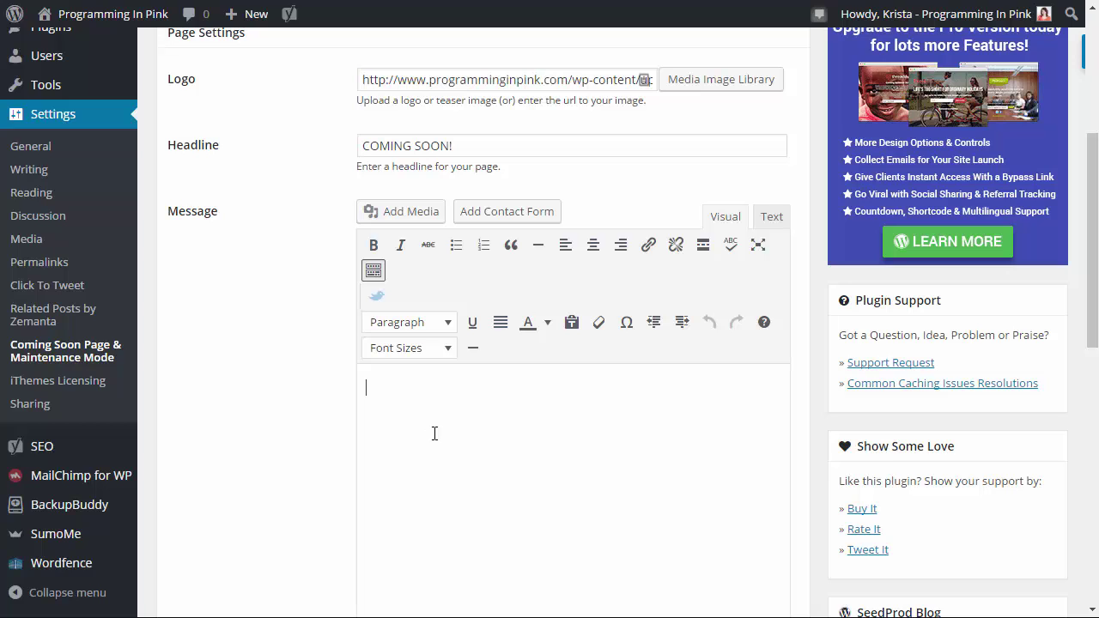
left_click(778, 220)
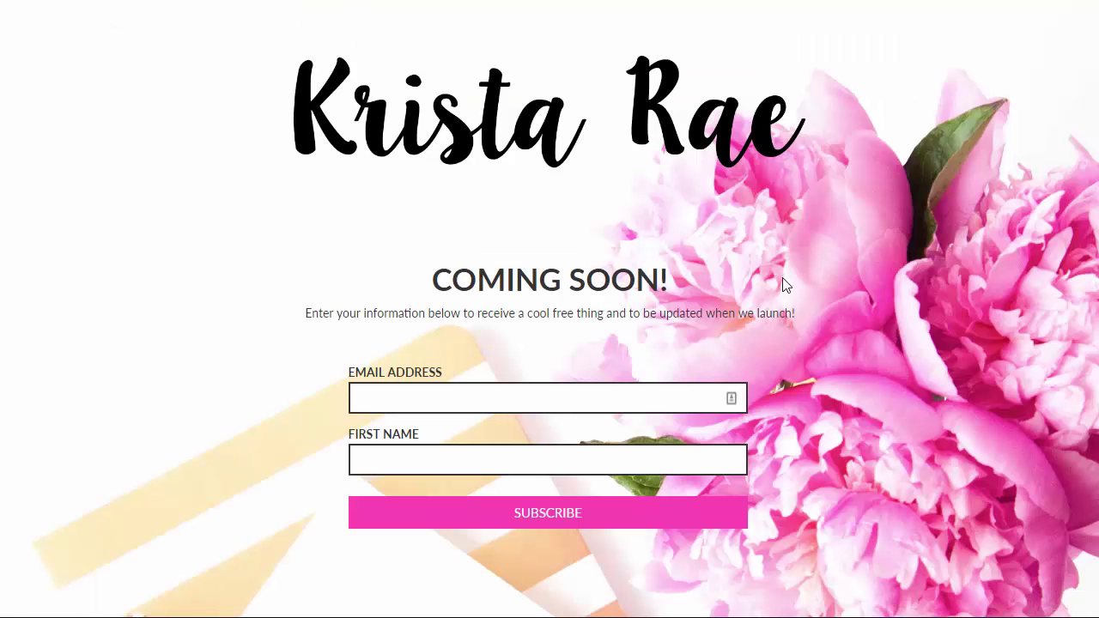
left_click_drag(726, 307, 313, 309)
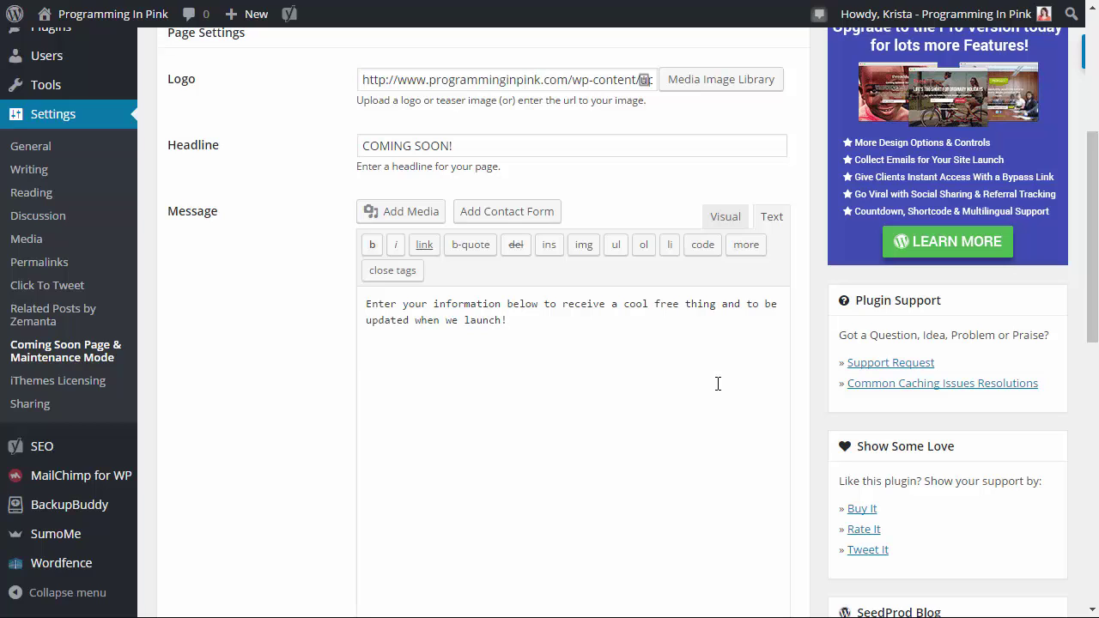
left_click(680, 370)
key("Return")
key("Return")
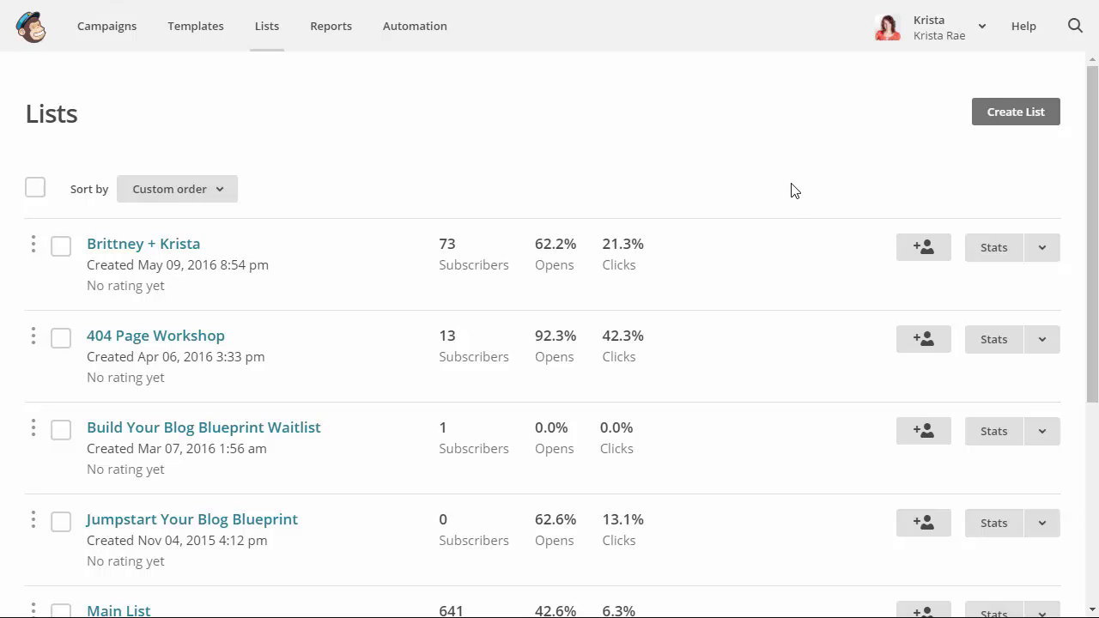
Step: Switch to MailChimp and open the embedded signup form for Main List
scroll(792, 191, "down", 4)
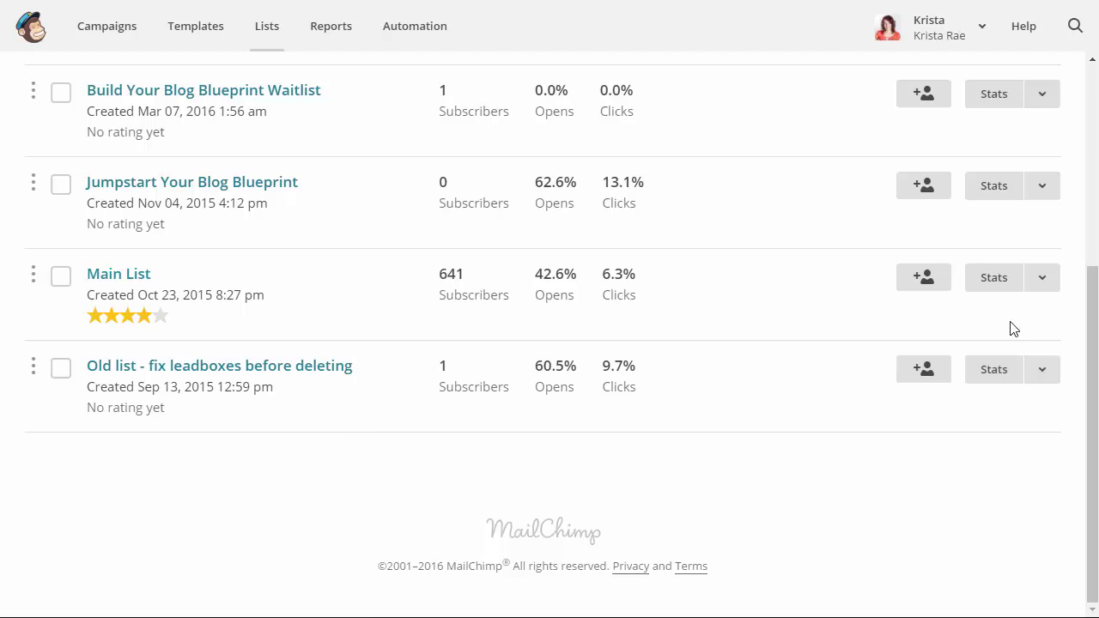
left_click(1049, 286)
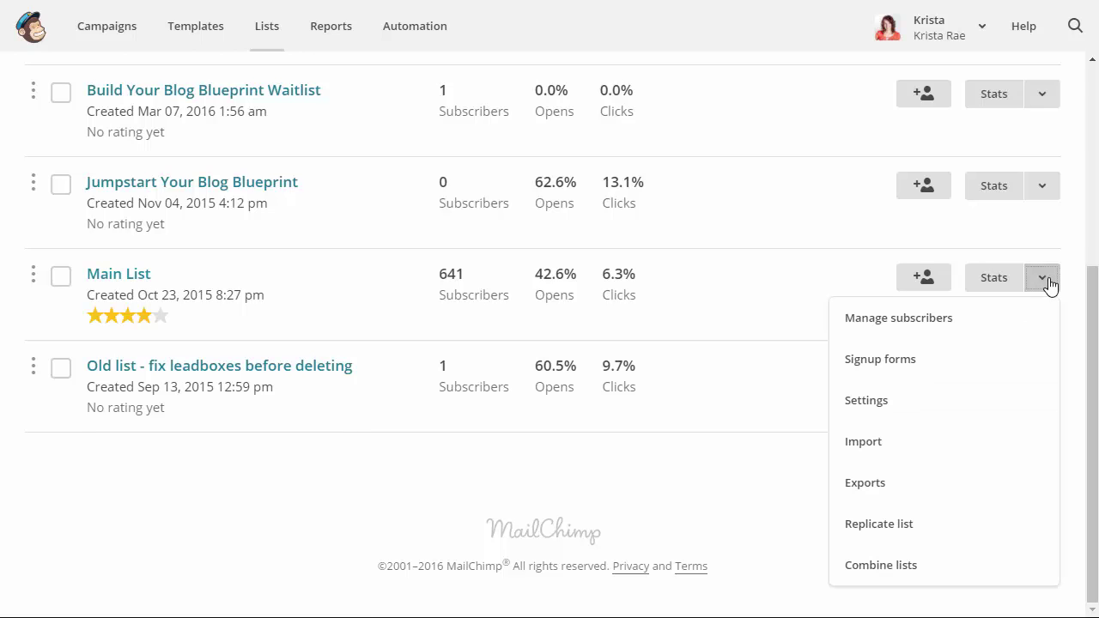
left_click(877, 365)
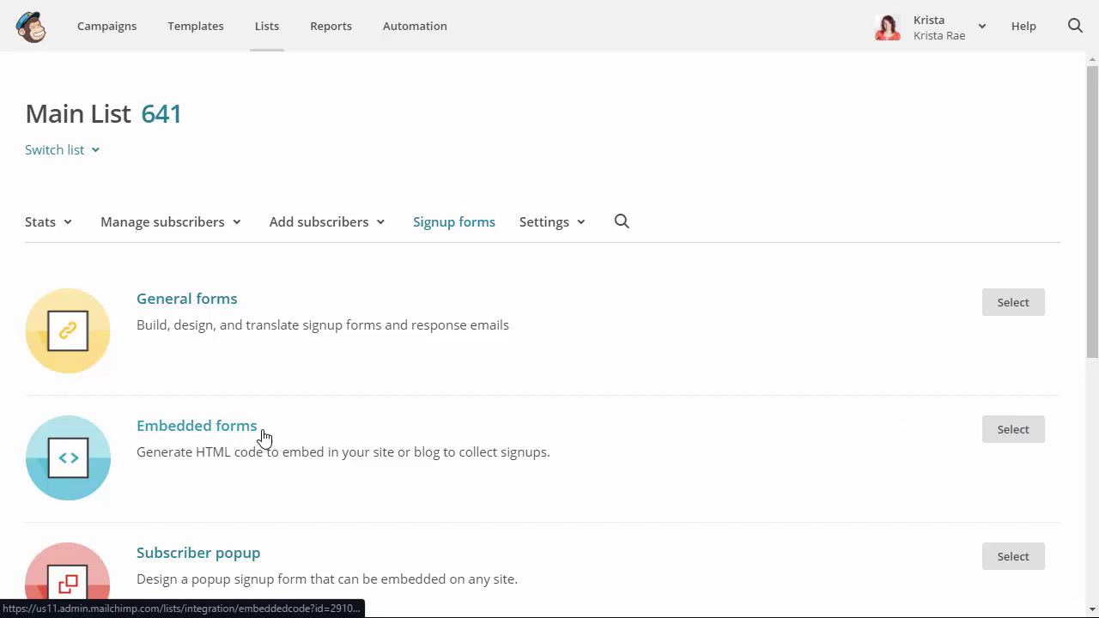
left_click(1019, 434)
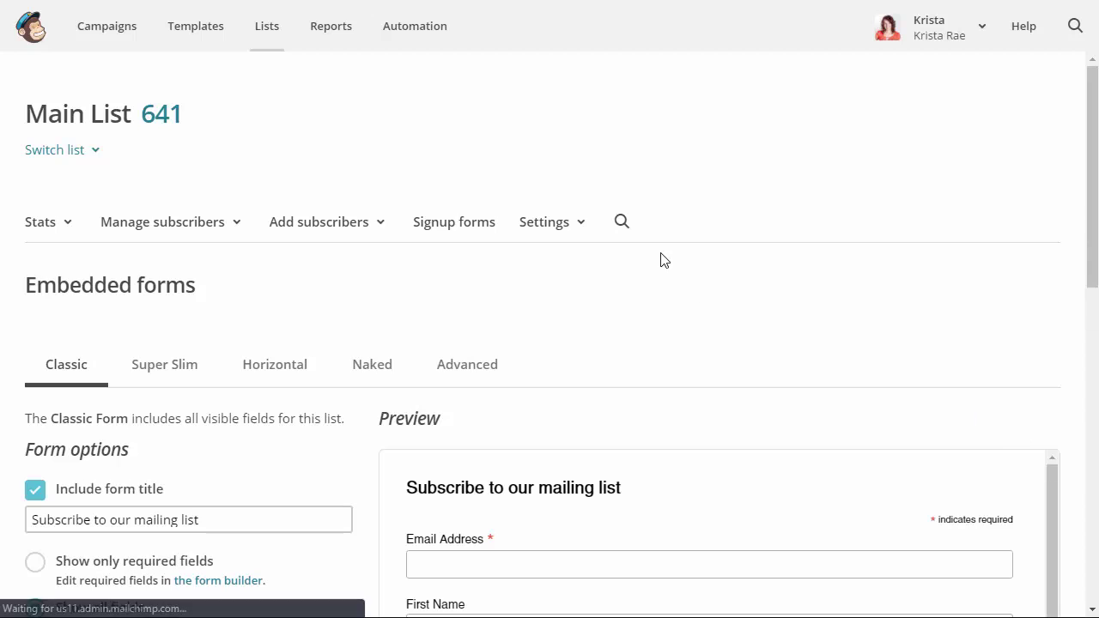
Step: Exclude the form title and the required field indicators from the classic embedded form
scroll(404, 271, "down", 3)
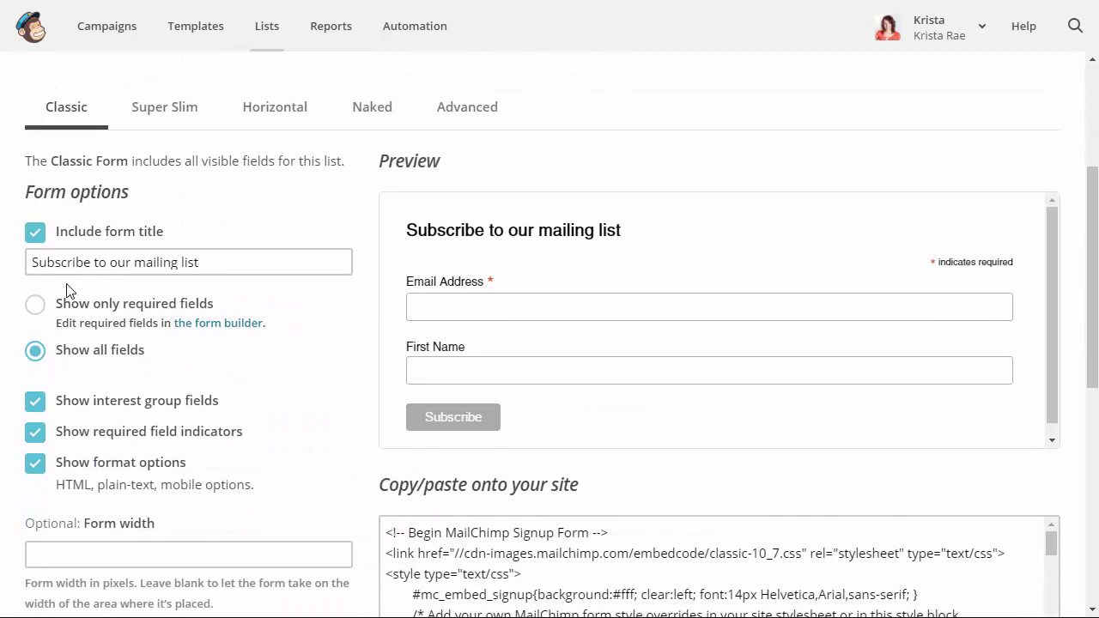
left_click(36, 235)
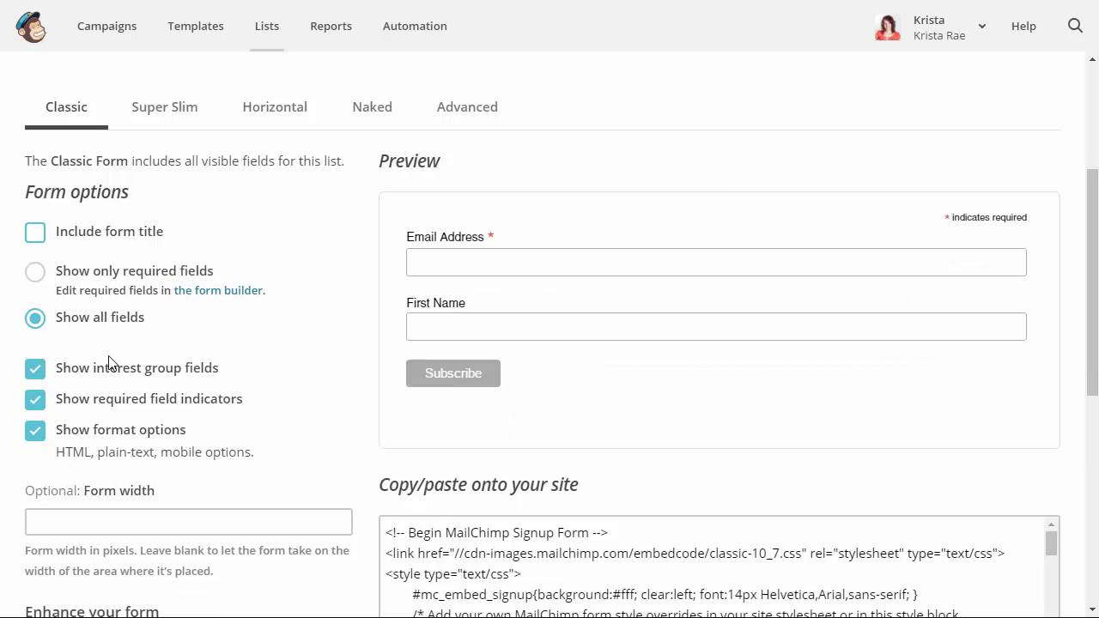
left_click(35, 400)
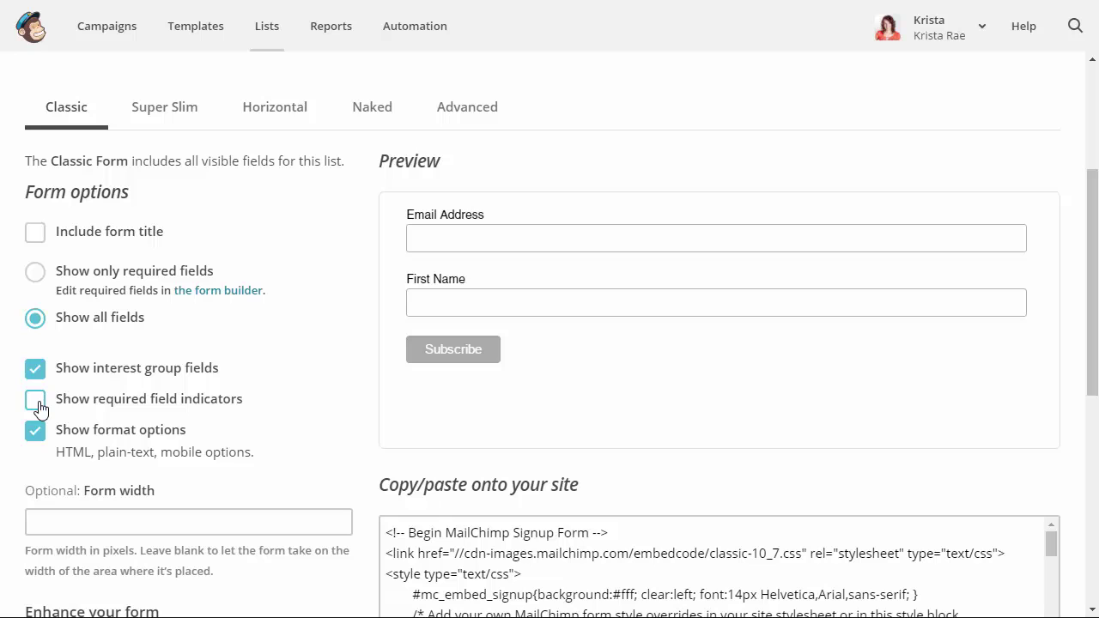
Step: Try setting the embedded form's optional width to 500 pixels
scroll(303, 324, "down", 2)
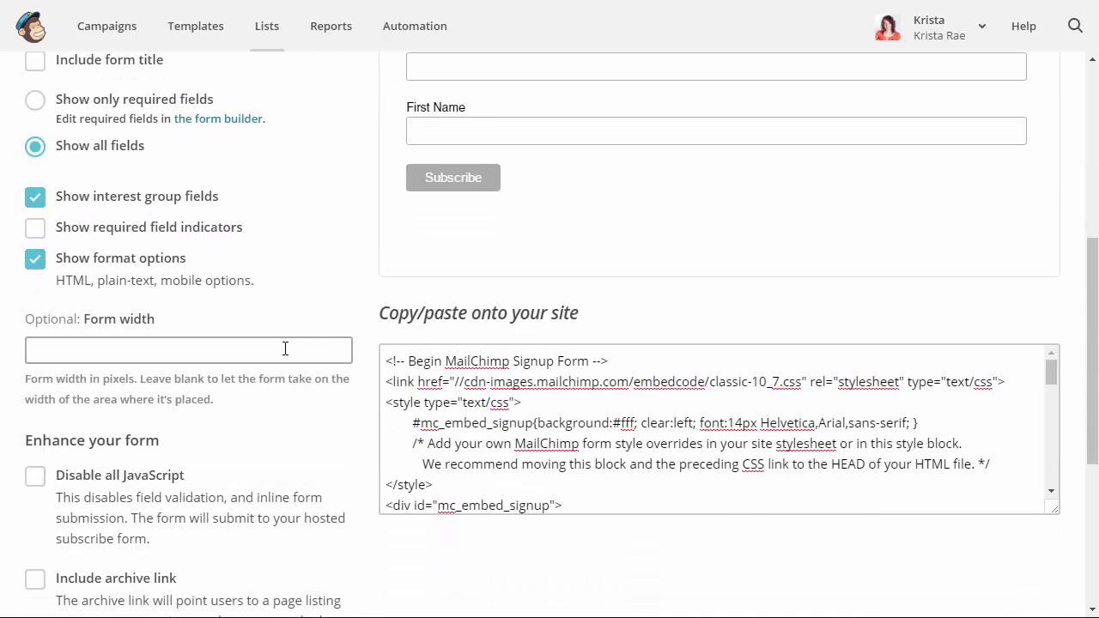
scroll(309, 411, "up", 1)
scroll(309, 415, "down", 1)
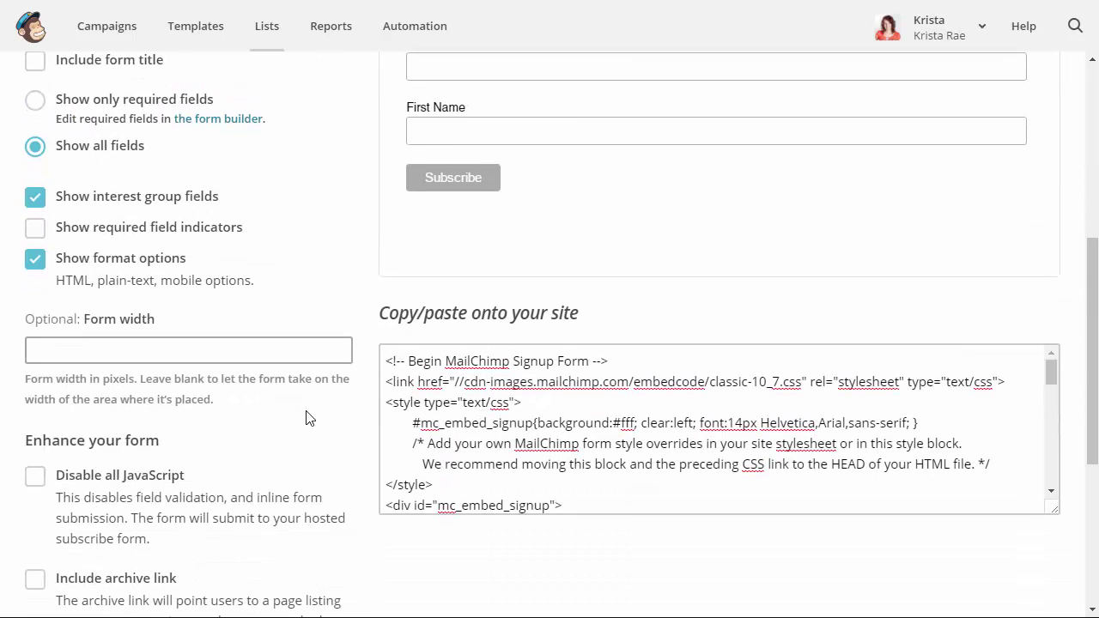
left_click(250, 360)
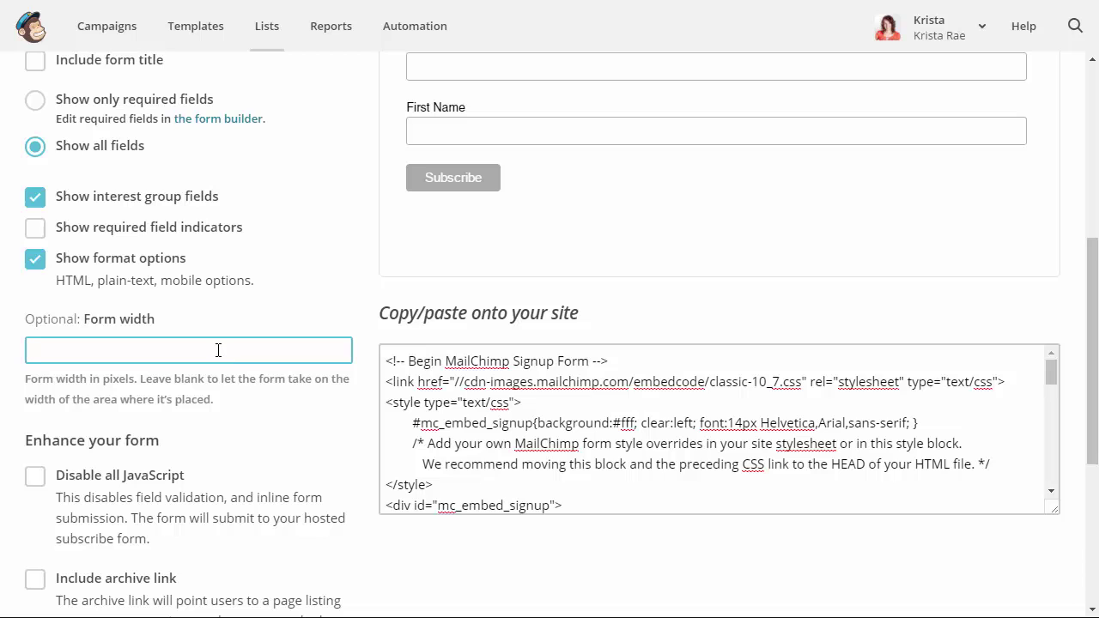
type("500")
left_click(261, 411)
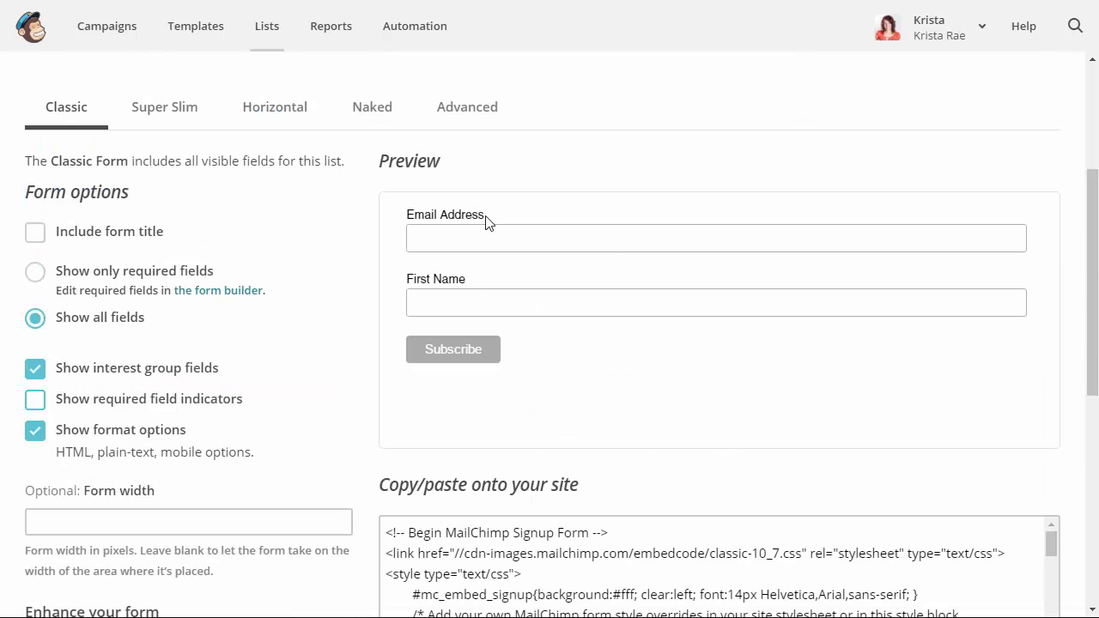
Step: Copy the MailChimp signup form's embed code and paste it below the message text of the WordPress coming soon page
scroll(344, 351, "down", 3)
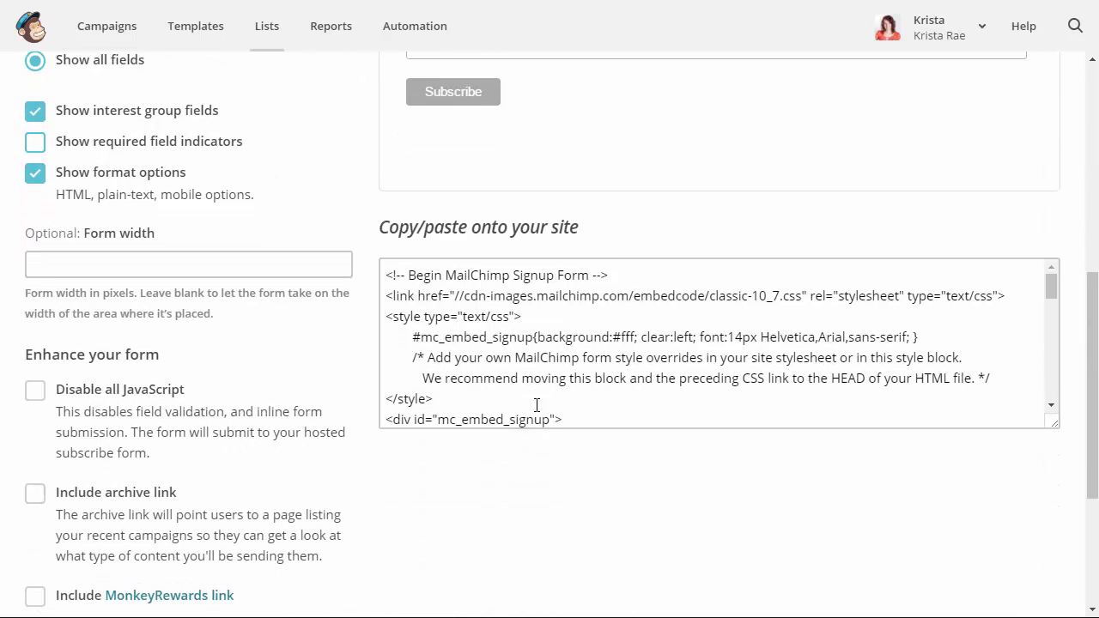
left_click(545, 346)
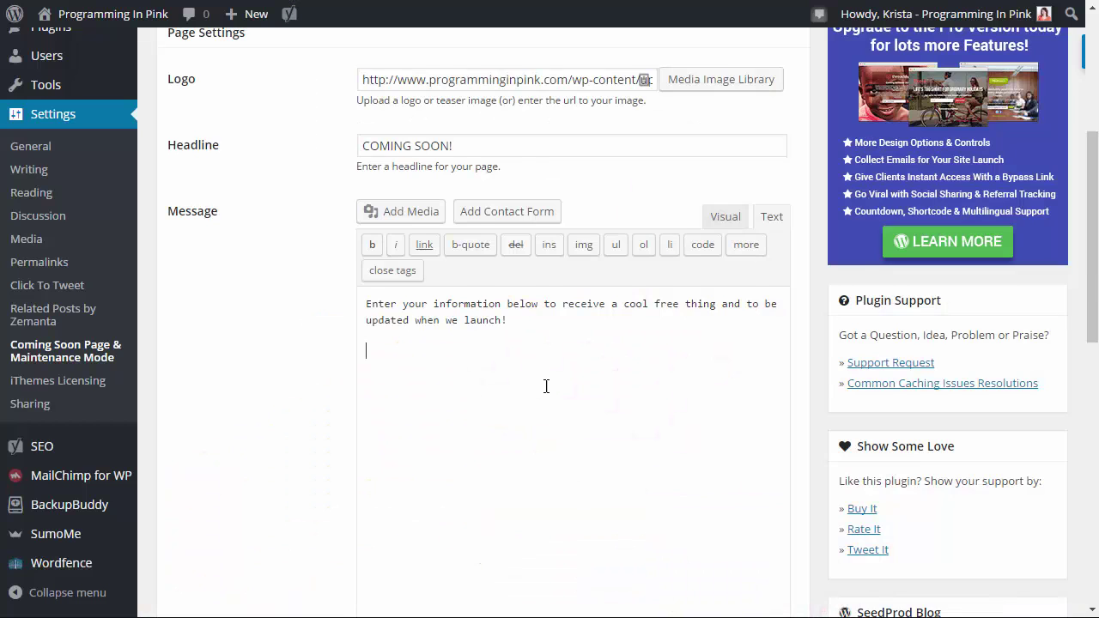
key("ctrl+v")
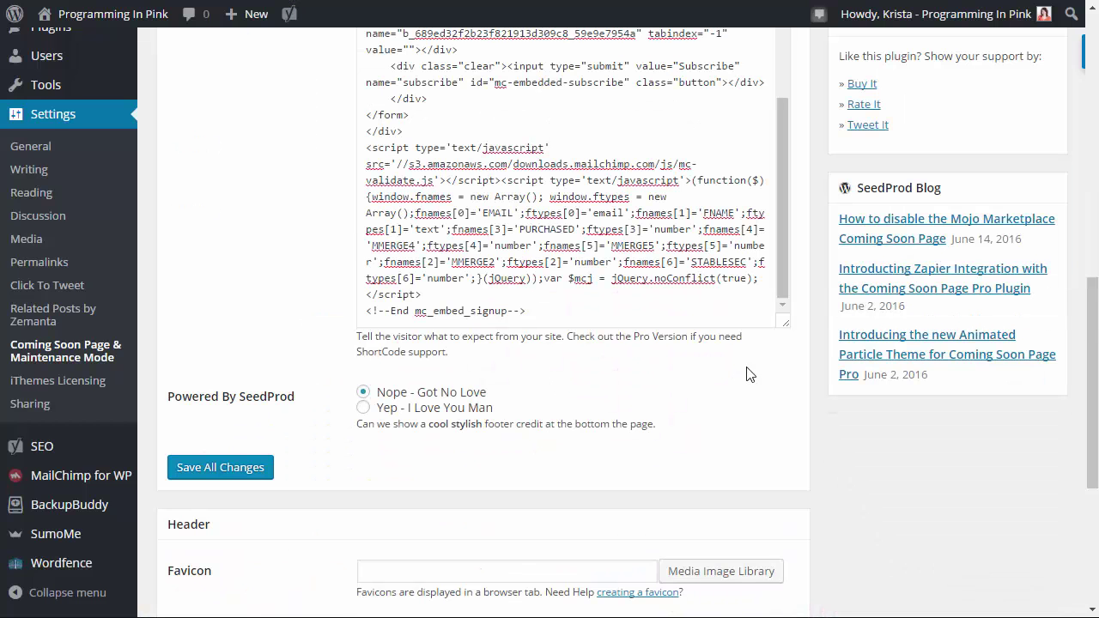
Step: Enlarge the message editor's height to show more of the pasted signup form code
left_click_drag(788, 323, 782, 474)
left_click_drag(777, 533, 783, 554)
scroll(633, 386, "up", 4)
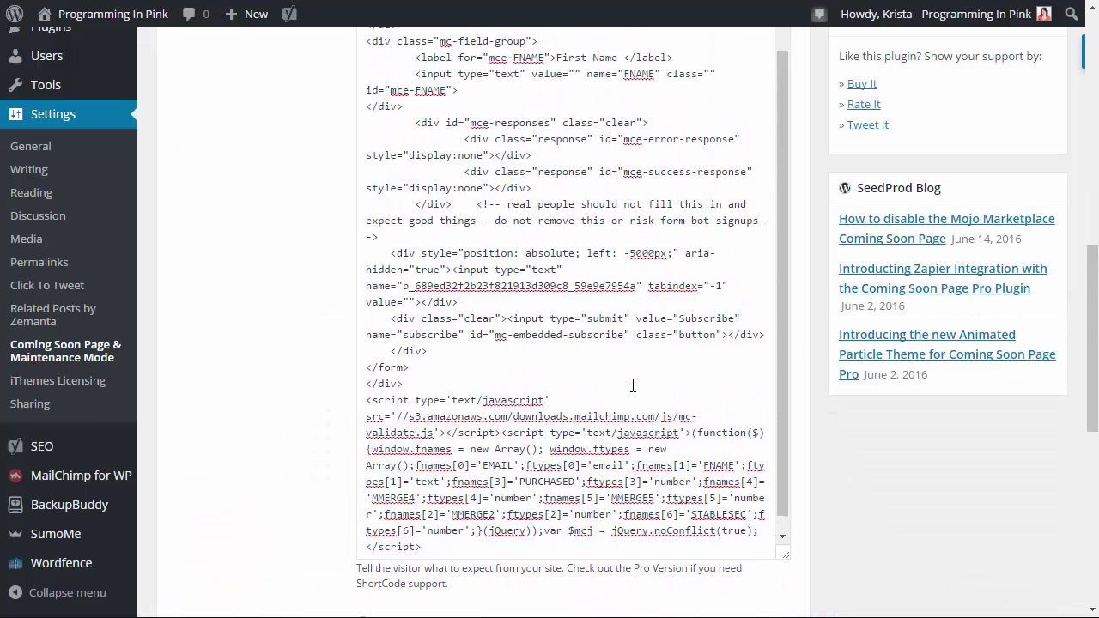
Step: Remove the line break between the First Name label and its input tag in the pasted signup form code
scroll(632, 387, "up", 1)
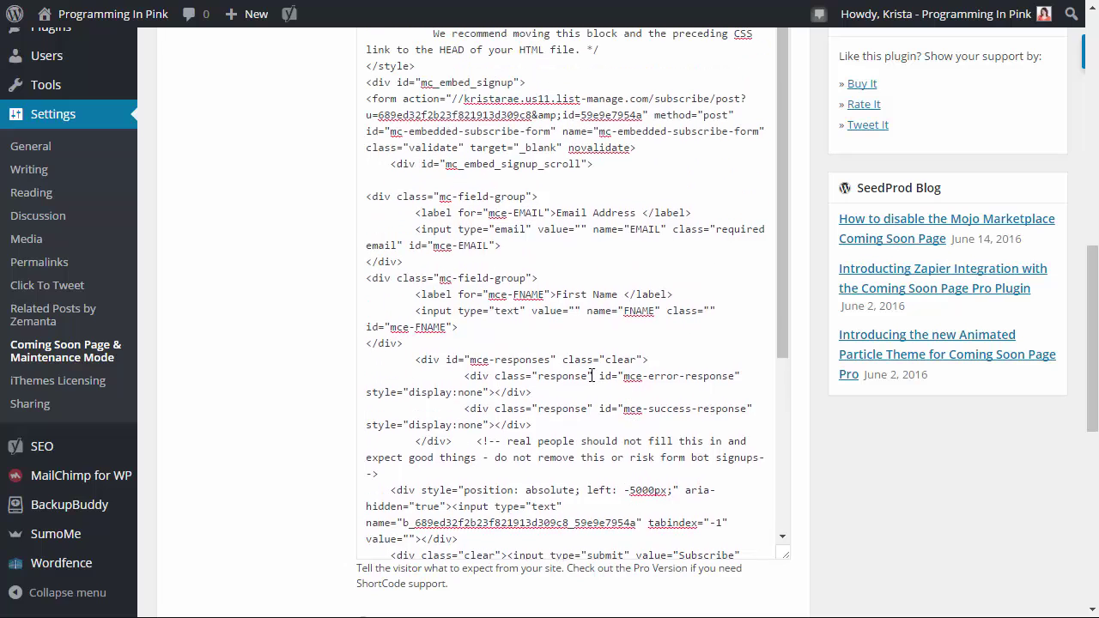
left_click(413, 311)
left_click_drag(623, 294, 562, 295)
left_click(539, 311)
left_click_drag(416, 310, 656, 310)
left_click(458, 310)
key("BackSpace")
key("BackSpace")
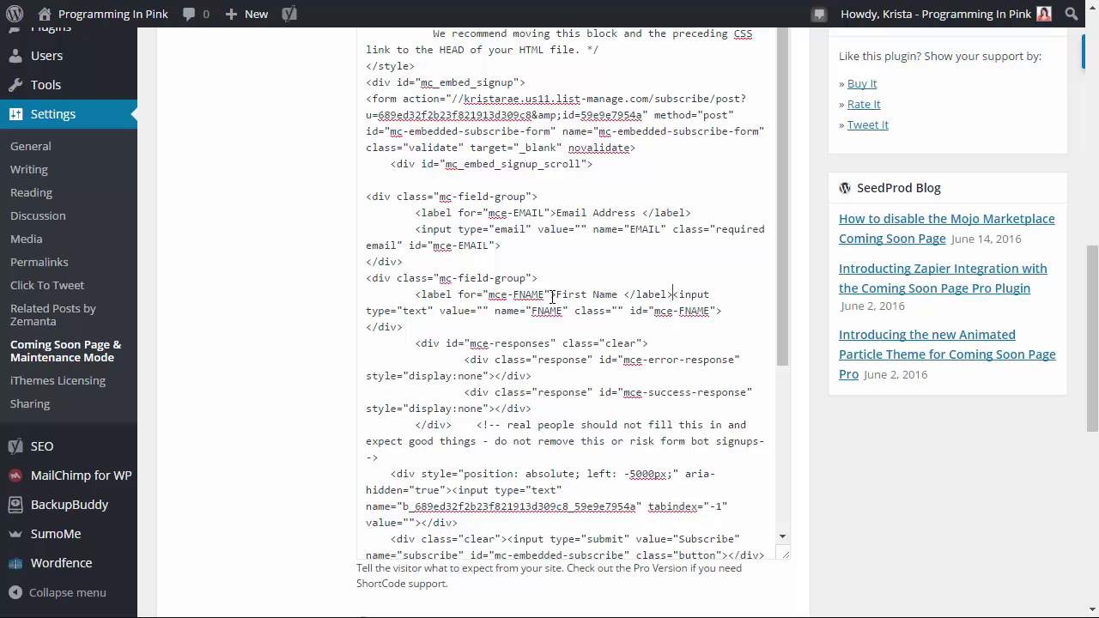
Step: Put the Email Address input tag on the same line as its label in the signup form code
left_click_drag(556, 294, 619, 296)
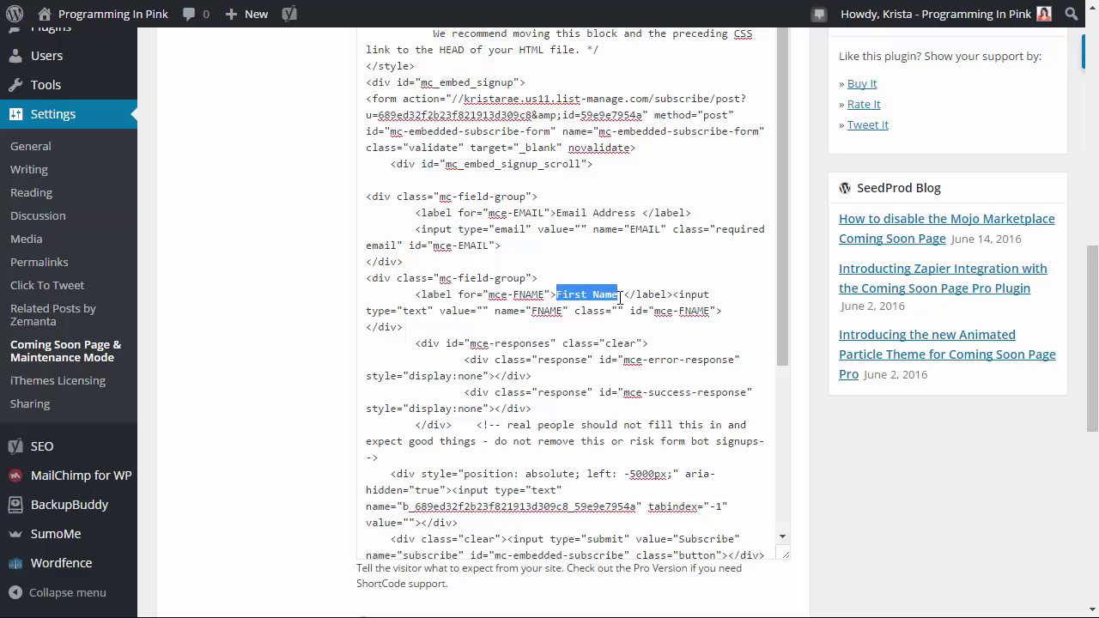
left_click(437, 281)
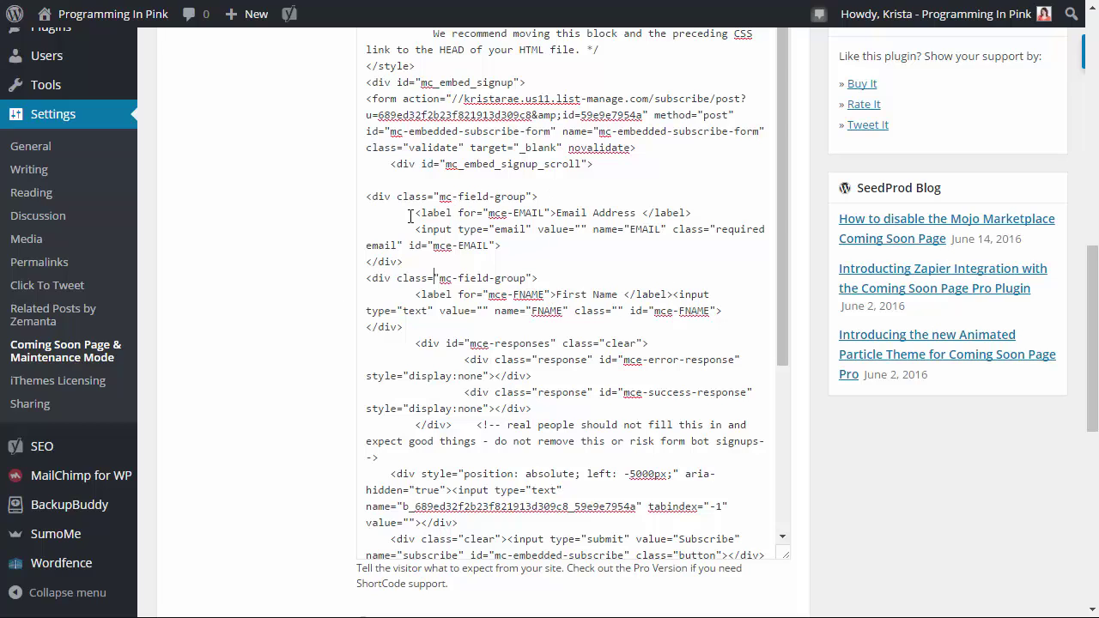
left_click_drag(412, 213, 701, 215)
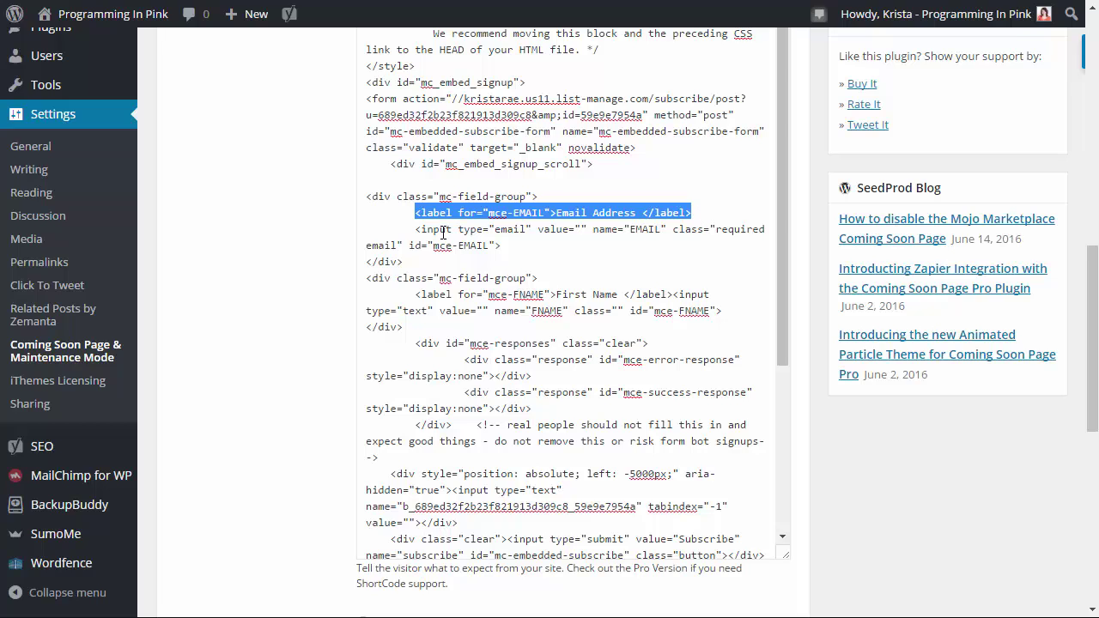
left_click(417, 230)
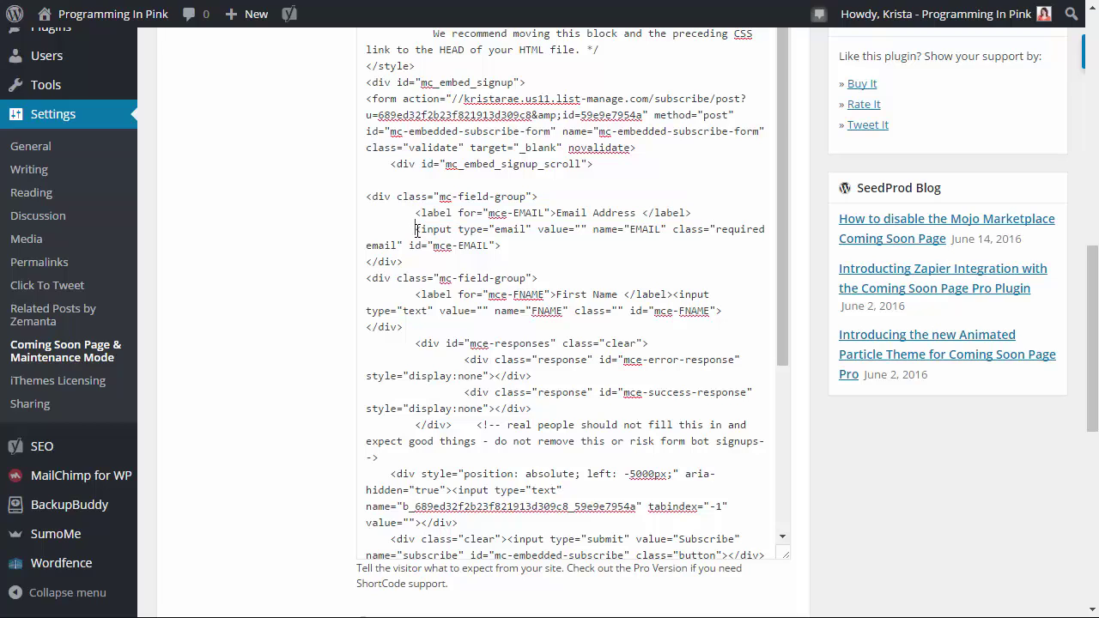
key("BackSpace")
key("BackSpace")
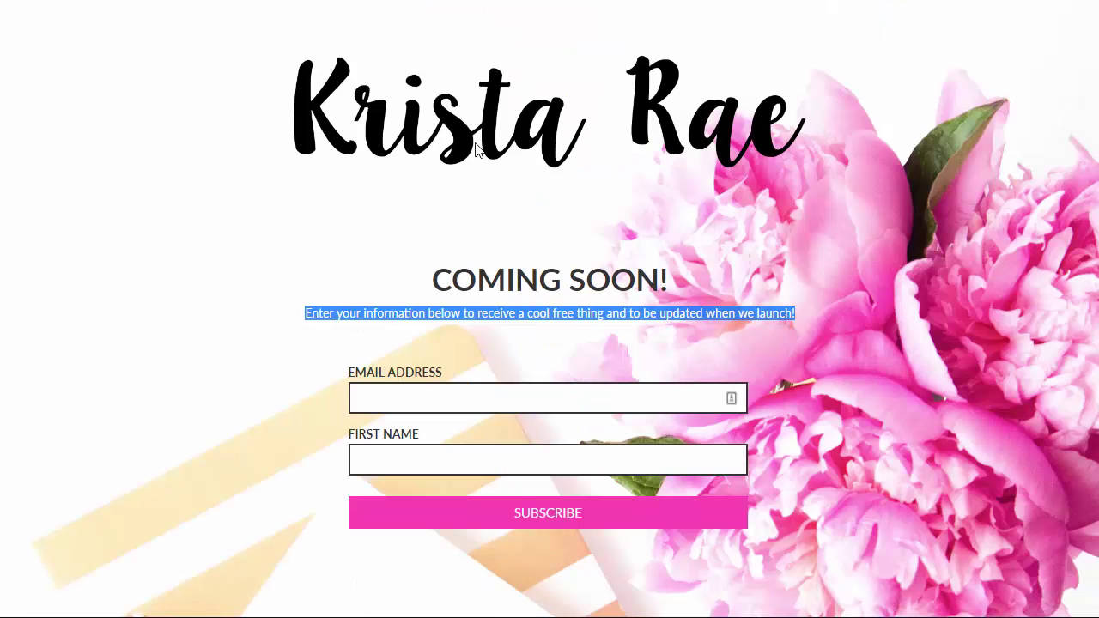
Step: Save all changes to the coming soon page's content settings
left_click(461, 363)
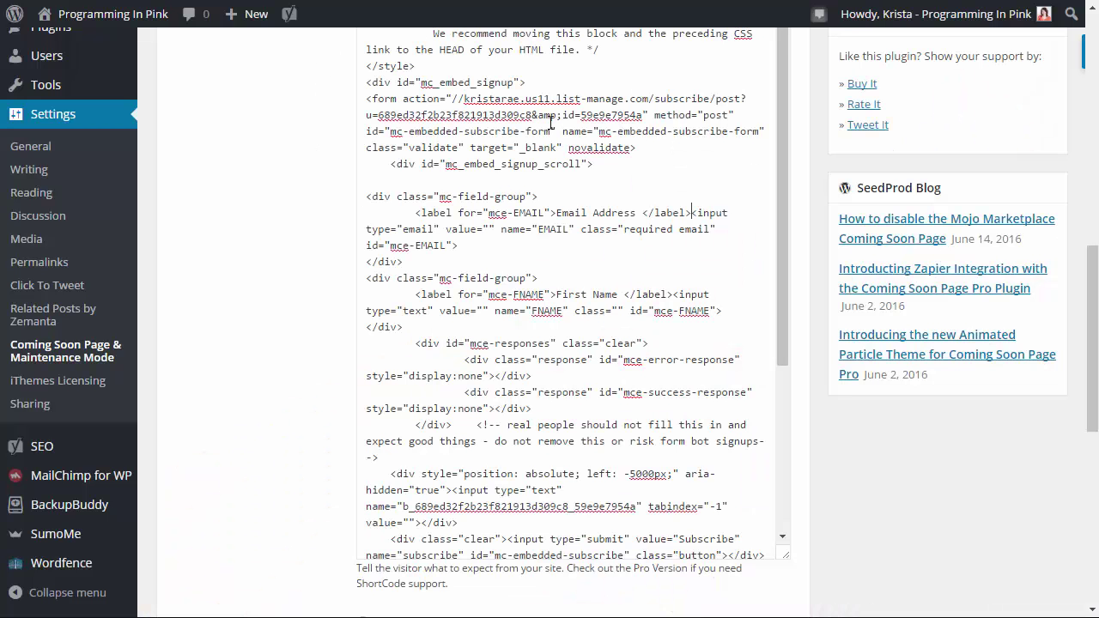
scroll(444, 449, "down", 5)
scroll(404, 400, "up", 2)
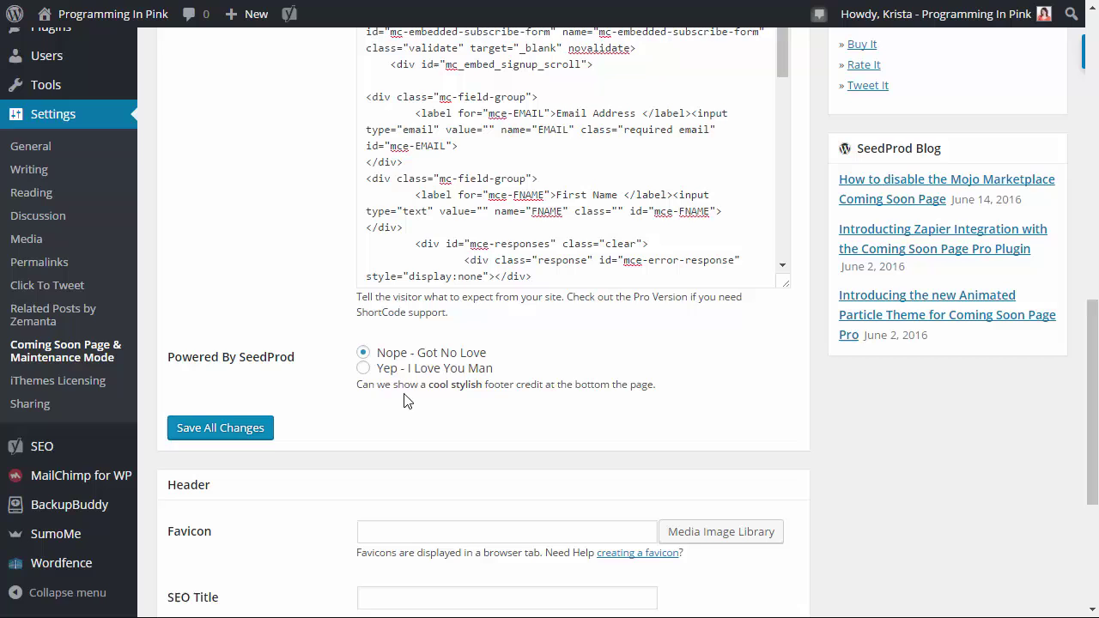
left_click(230, 432)
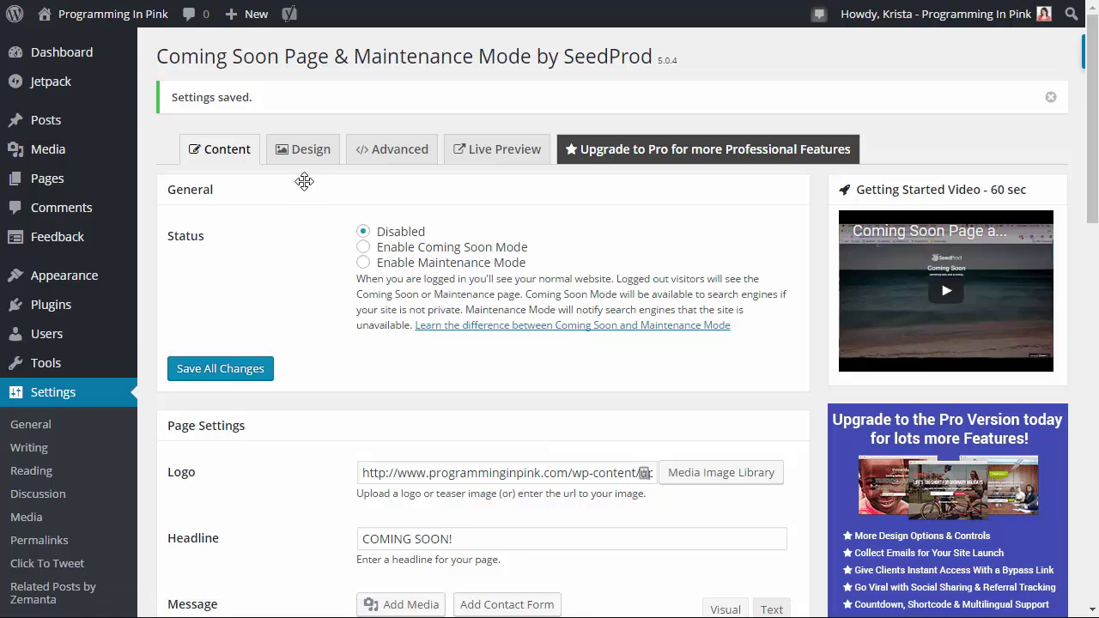
Step: In the plugin's design settings, set June-24.jpg from the media library as the page's background image
left_click(296, 152)
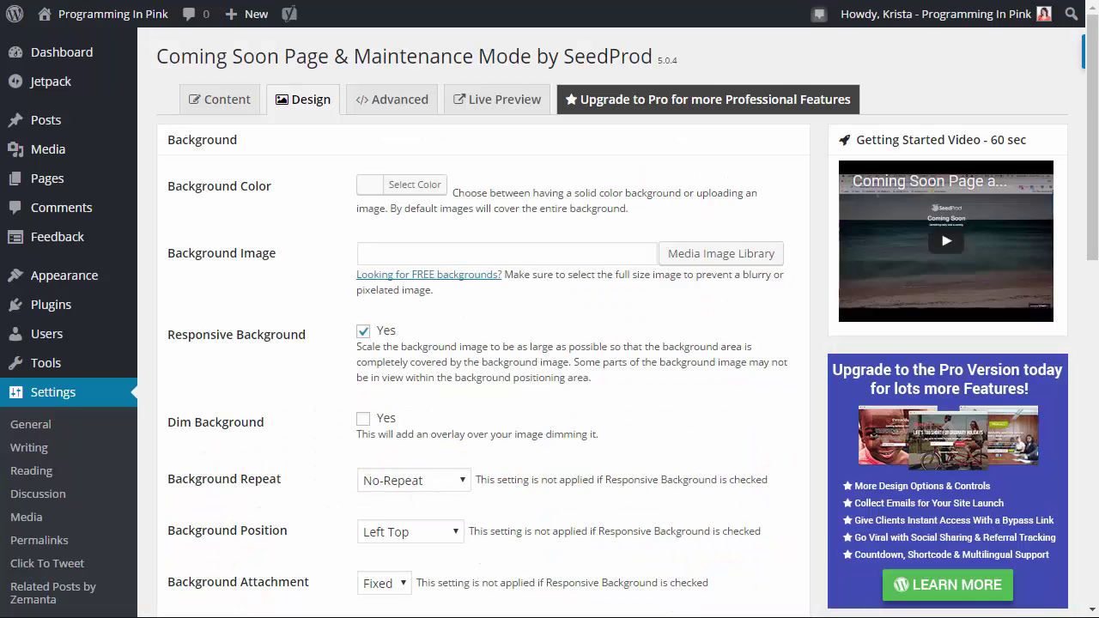
left_click_drag(292, 252, 167, 248)
left_click(166, 249)
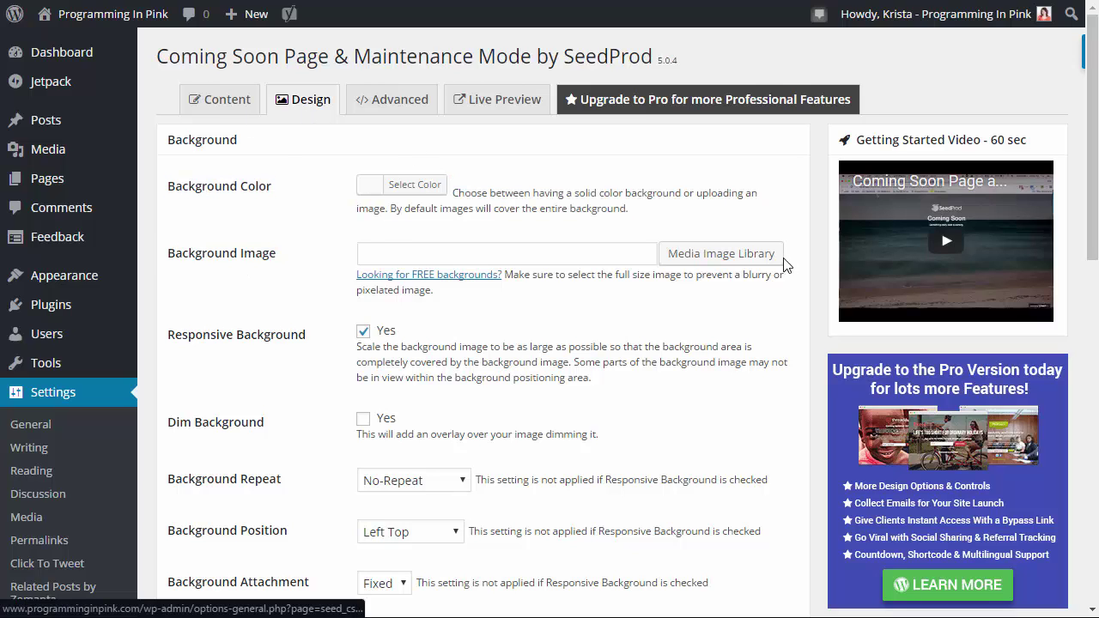
left_click(728, 257)
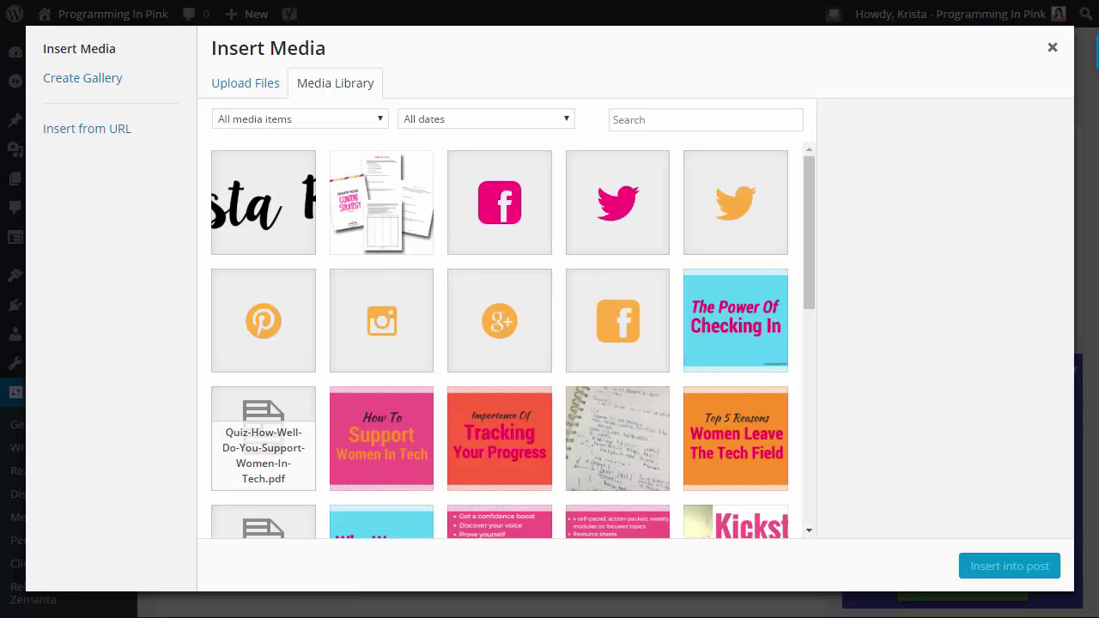
left_click_drag(1098, 295, 389, 295)
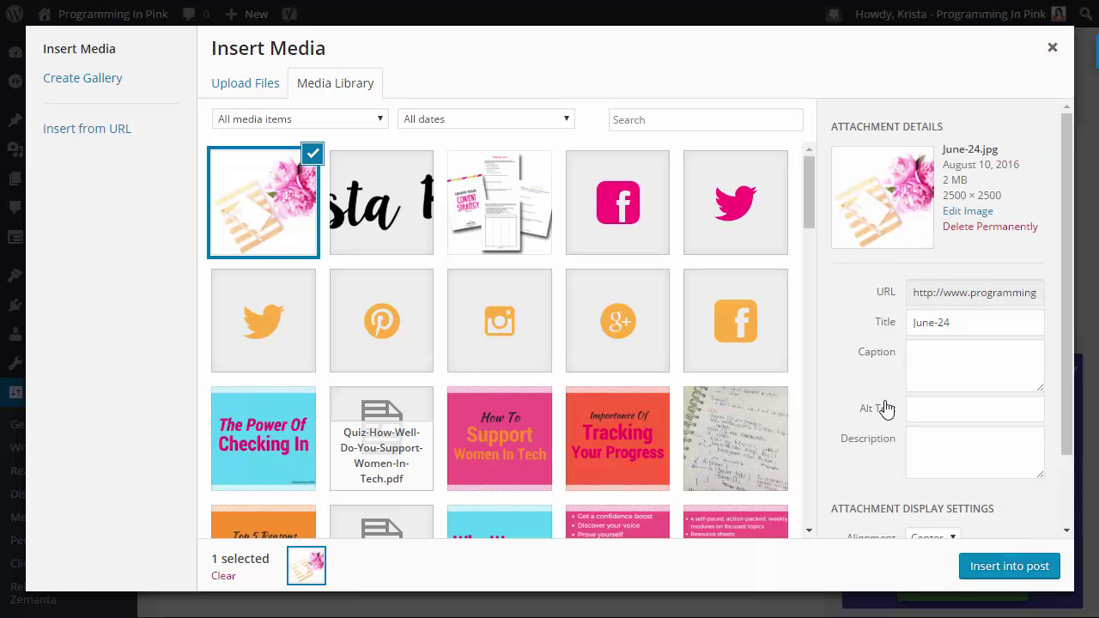
left_click(984, 565)
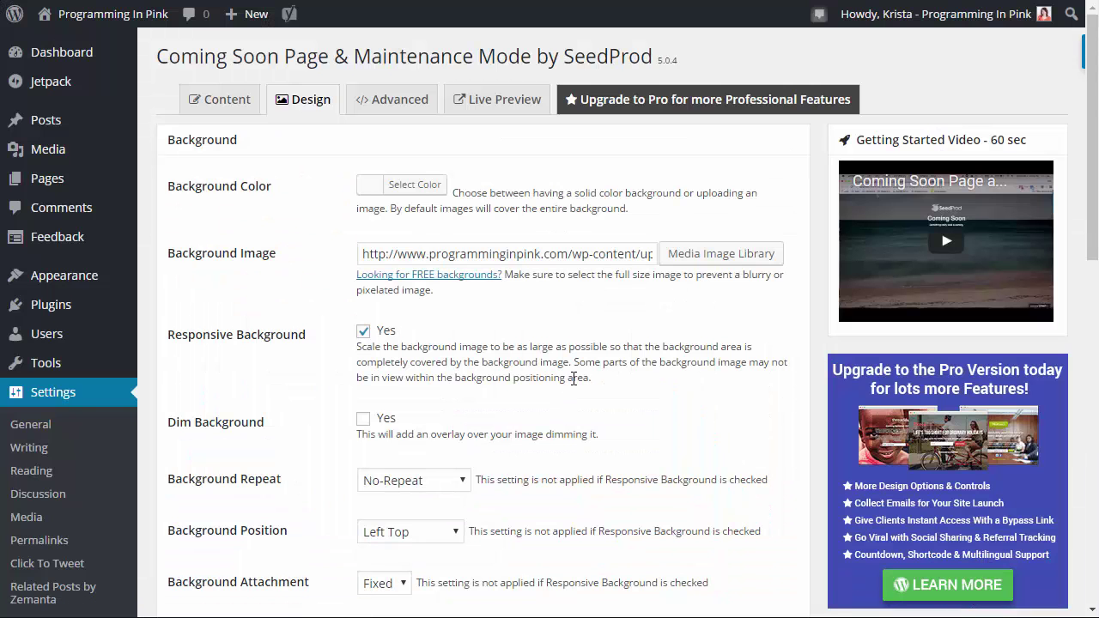
Step: Enlarge the height of the Custom CSS box in the design settings' Template section
scroll(280, 352, "down", 3)
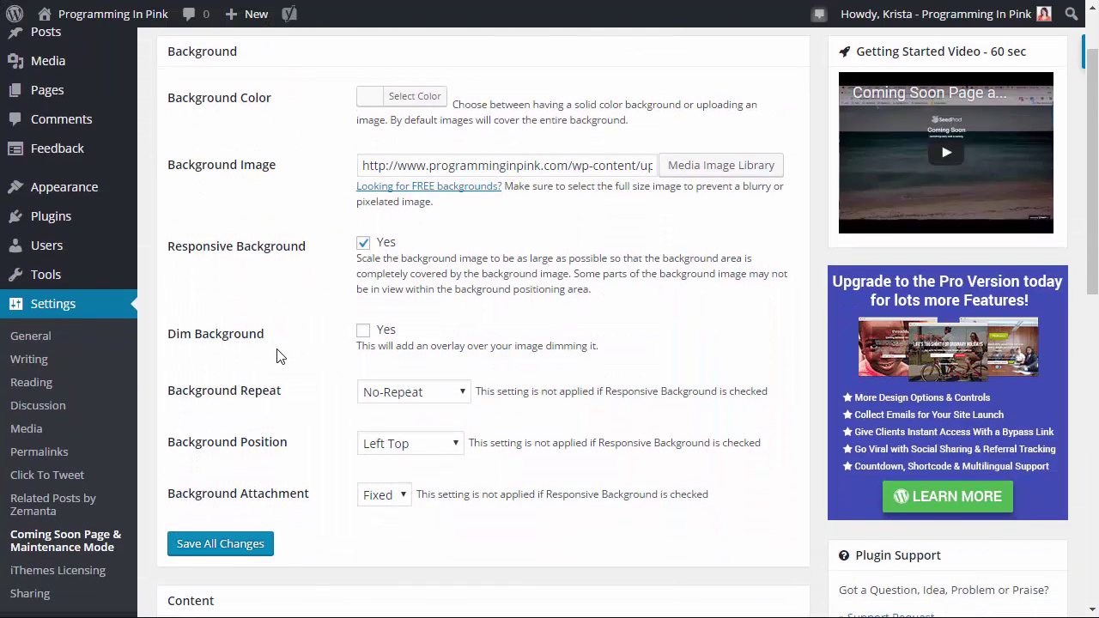
scroll(279, 352, "down", 2)
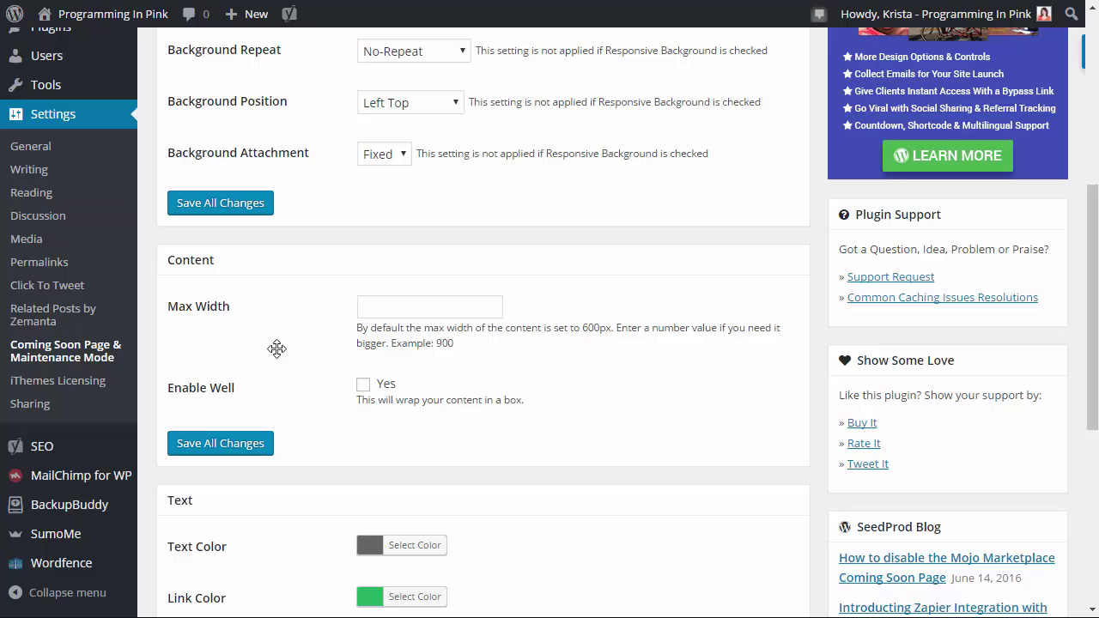
scroll(276, 348, "down", 5)
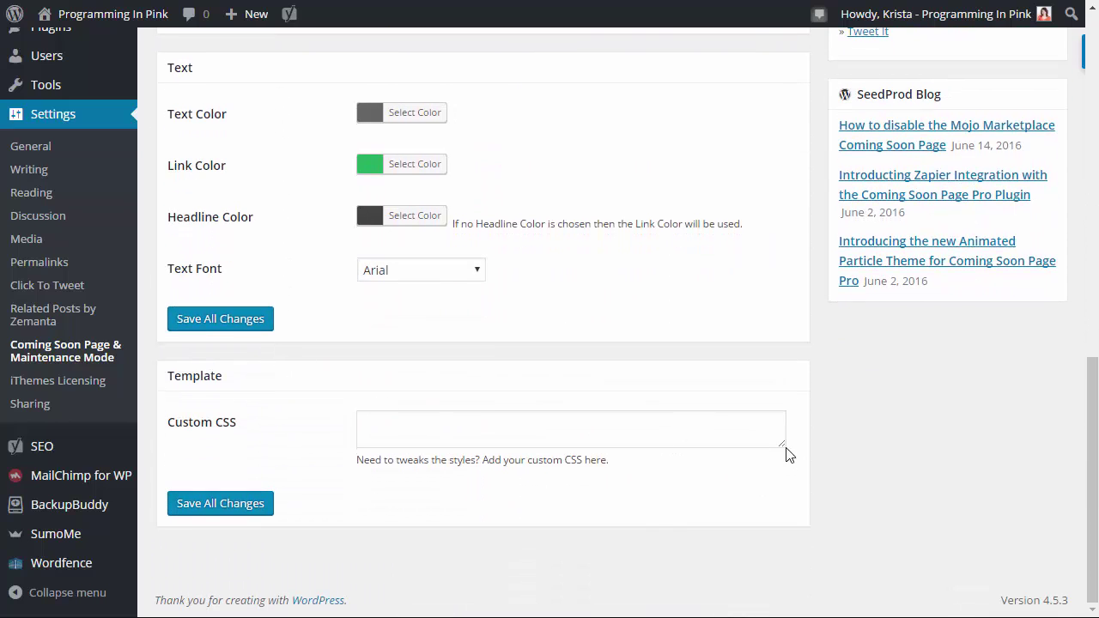
left_click_drag(783, 461, 778, 591)
scroll(853, 488, "down", 2)
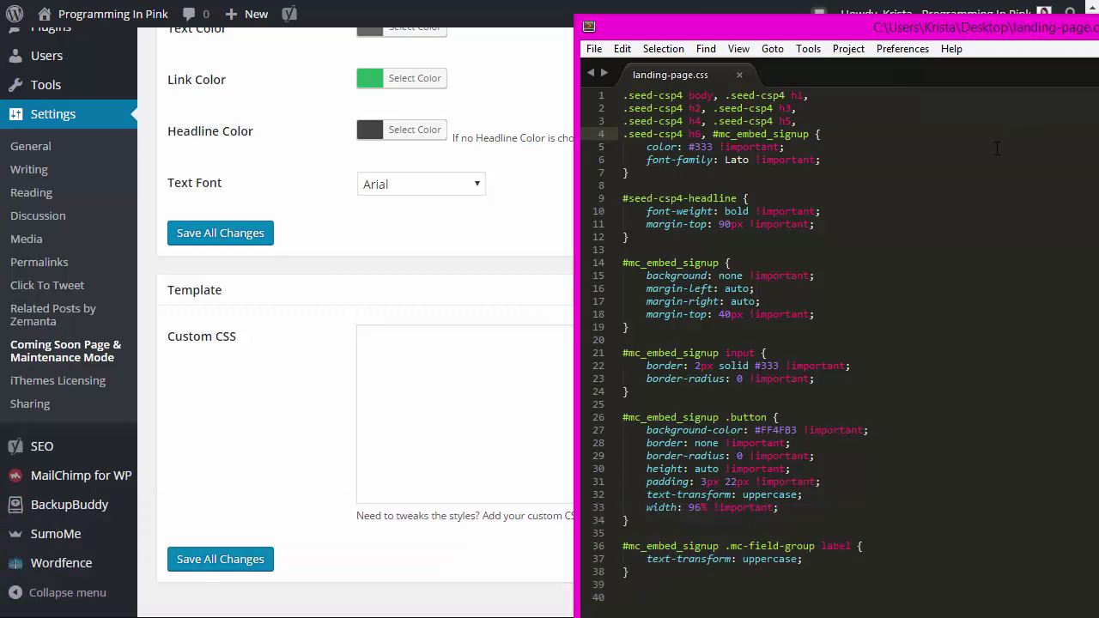
Step: Examine the text color, font and headline rules in landing-page.css, moving the code editor aside to compare them with the finished page
left_click_drag(646, 147, 823, 161)
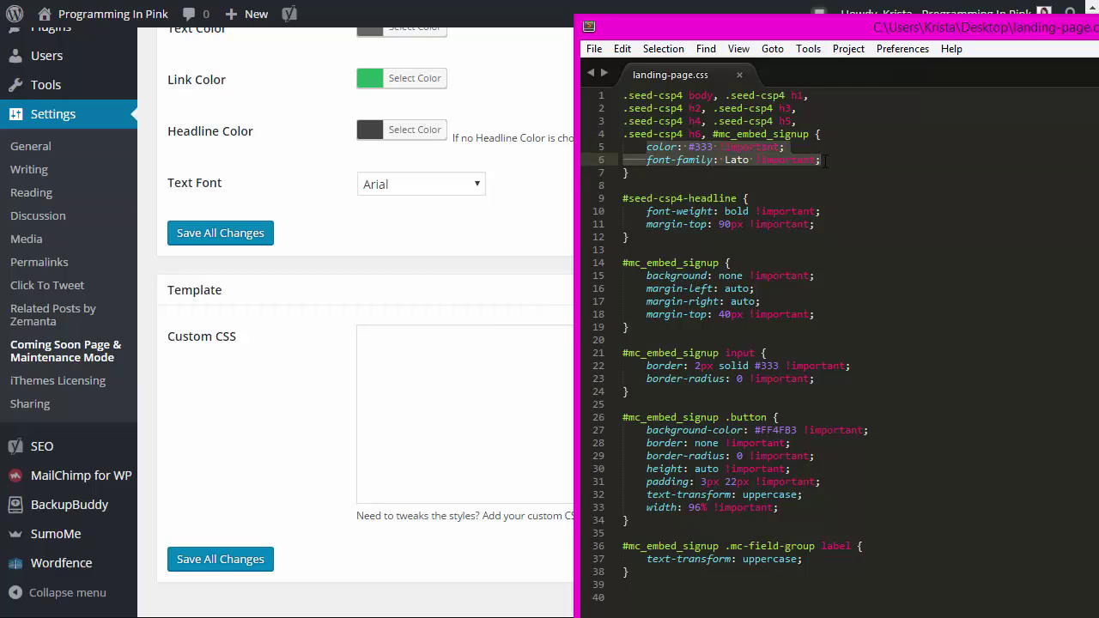
left_click(739, 160)
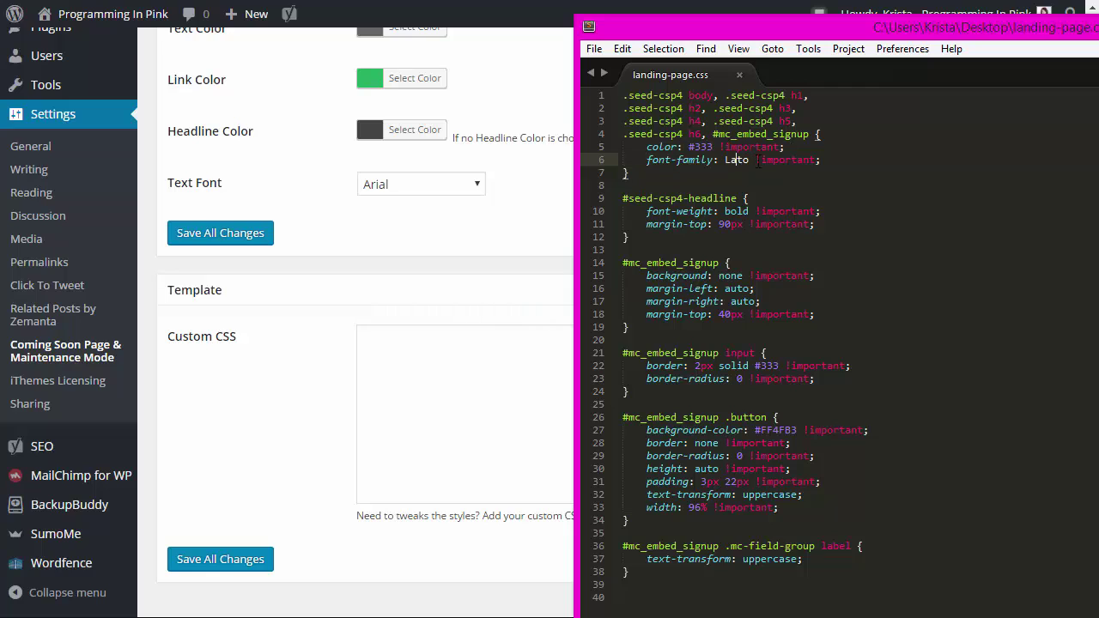
double_click(725, 161)
double_click(742, 164)
left_click_drag(622, 212, 824, 225)
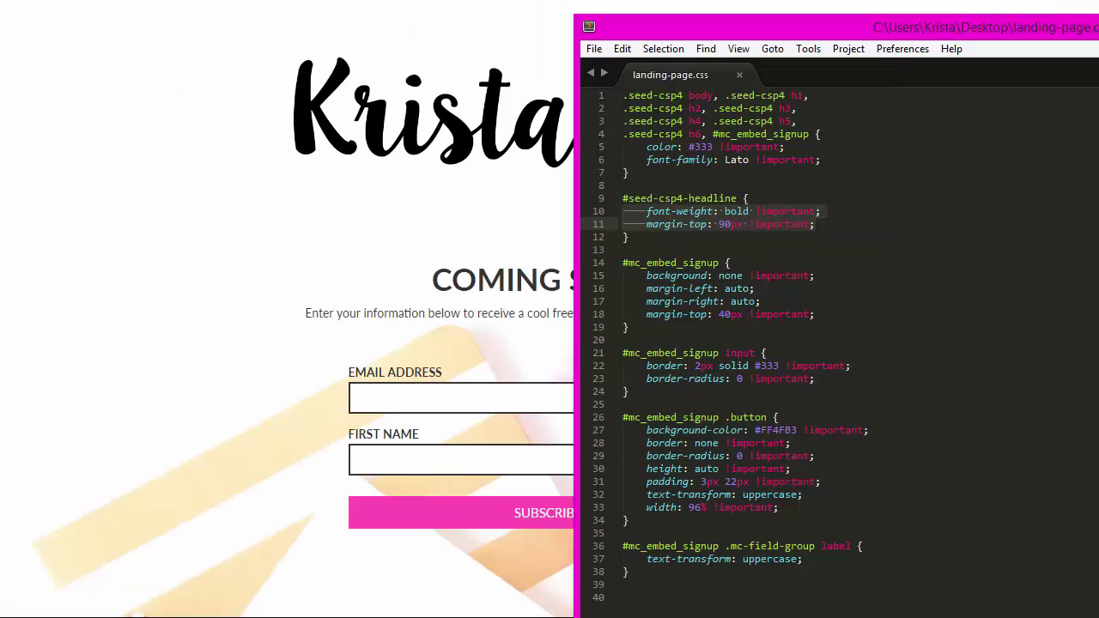
left_click(725, 212)
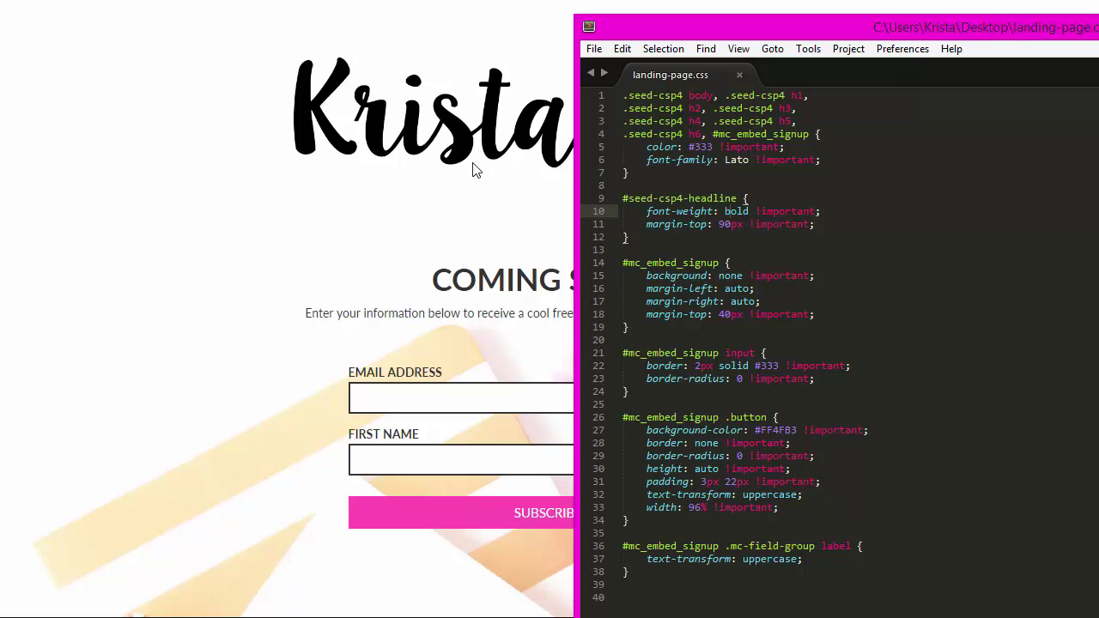
left_click_drag(818, 32, 1026, 38)
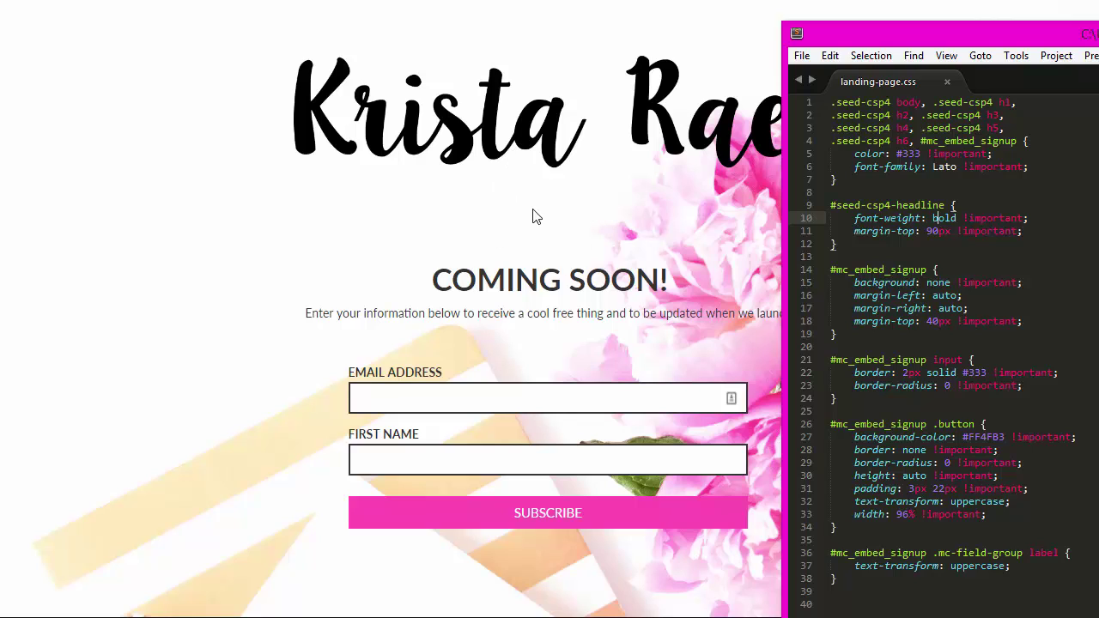
left_click_drag(938, 232, 925, 231)
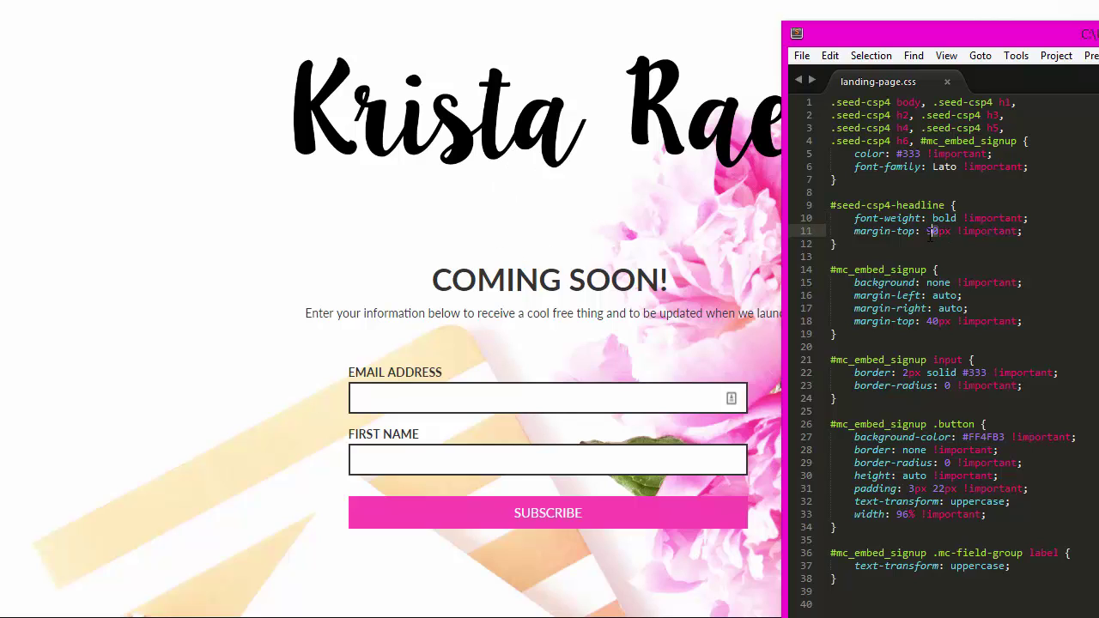
left_click_drag(1031, 234, 830, 232)
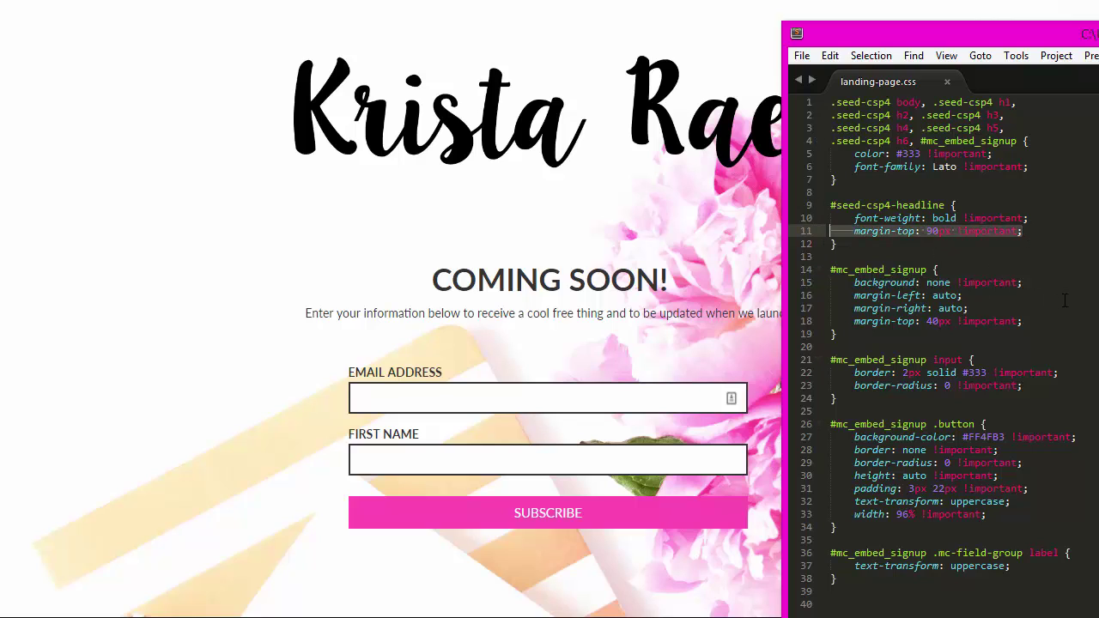
Step: Examine the #mc_embed_signup background and margin rules in landing-page.css against the signup form on the finished page
scroll(1065, 300, "down", 1)
left_click_drag(1033, 283, 854, 243)
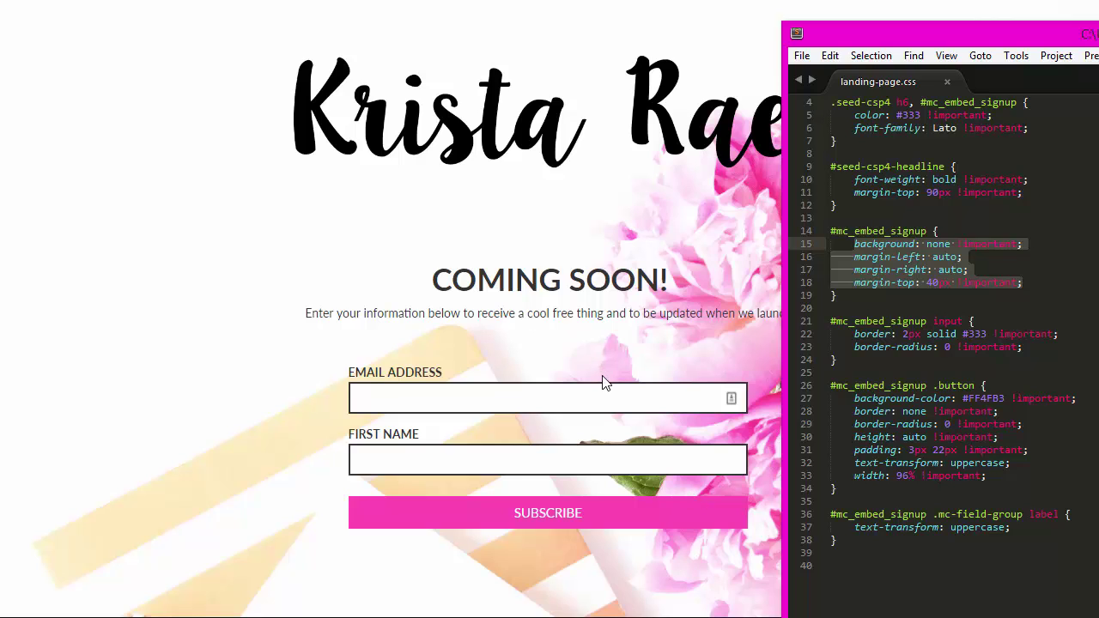
left_click(914, 218)
left_click_drag(1037, 244, 854, 244)
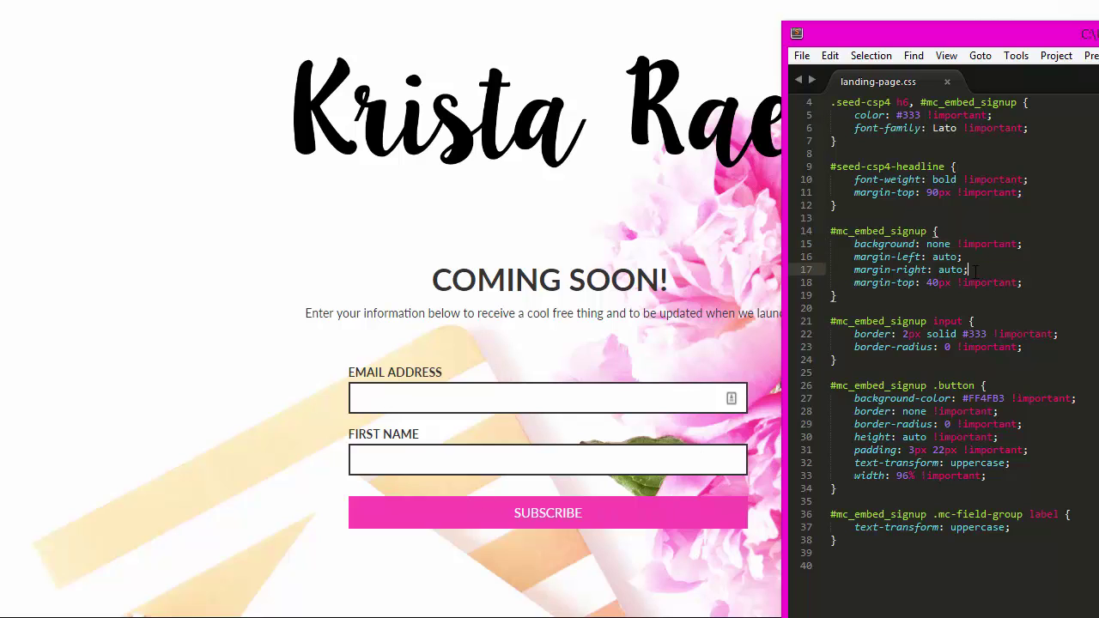
left_click_drag(973, 270, 853, 256)
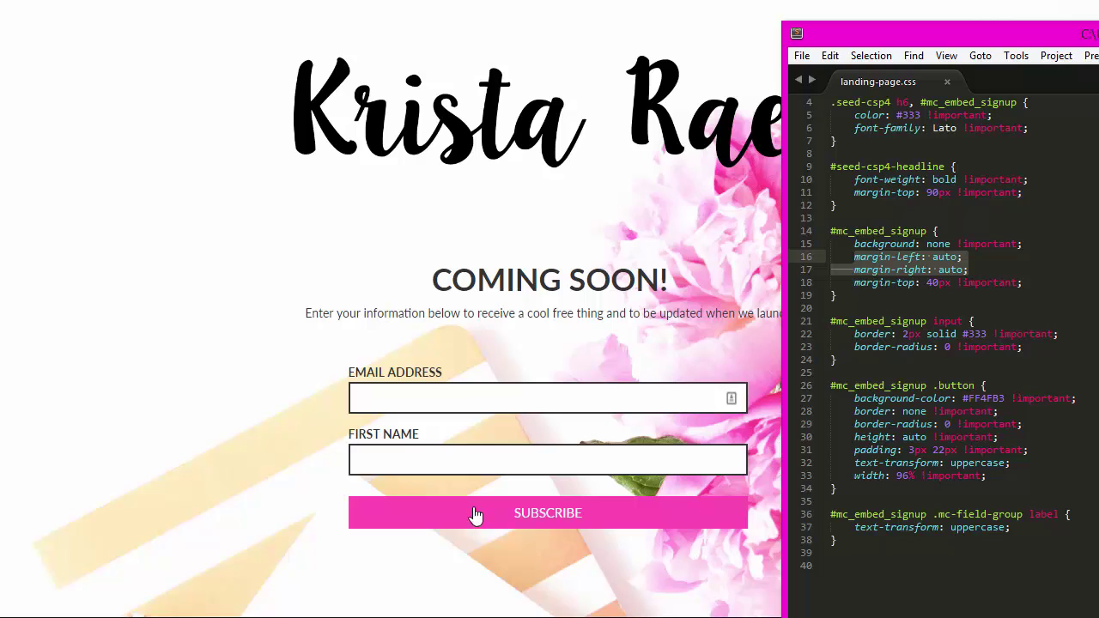
left_click_drag(1024, 282, 858, 284)
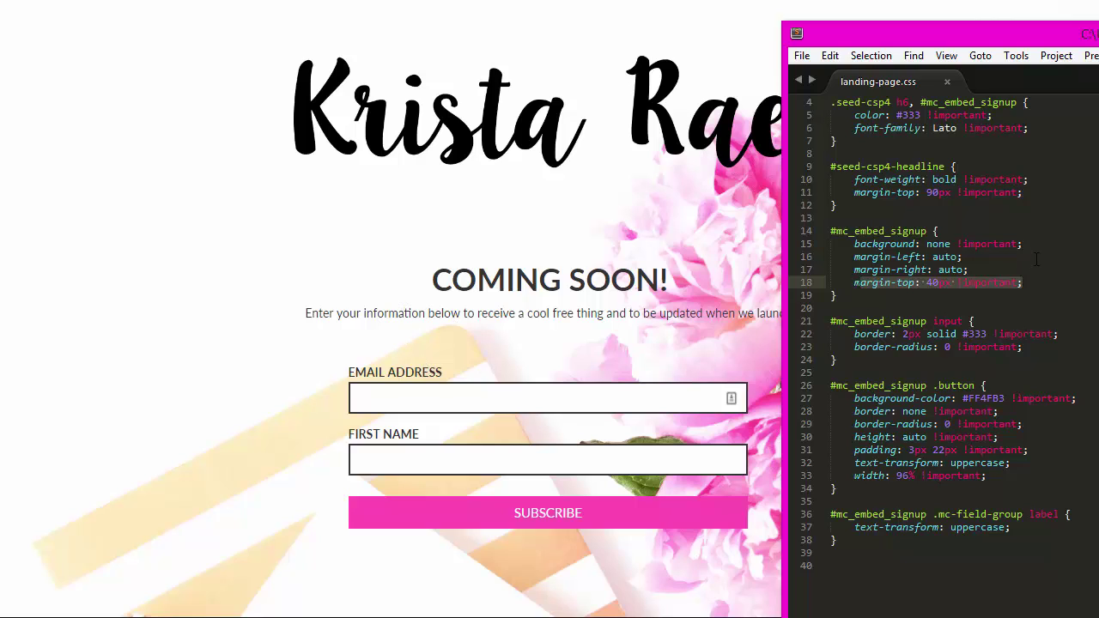
left_click(949, 283)
left_click_drag(926, 283, 939, 283)
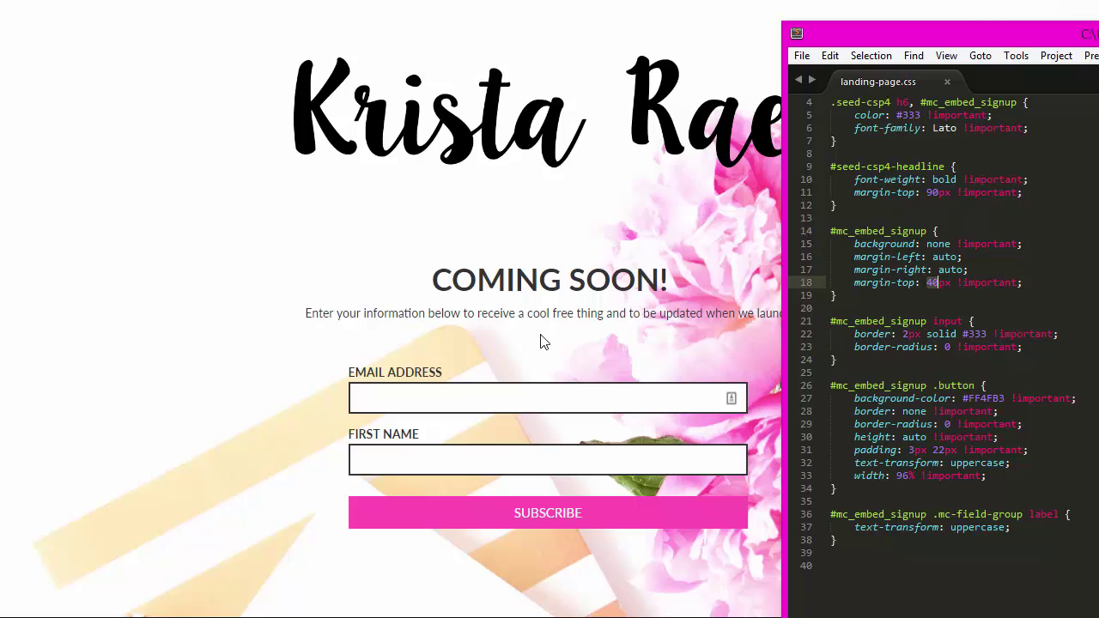
left_click_drag(1021, 282, 829, 282)
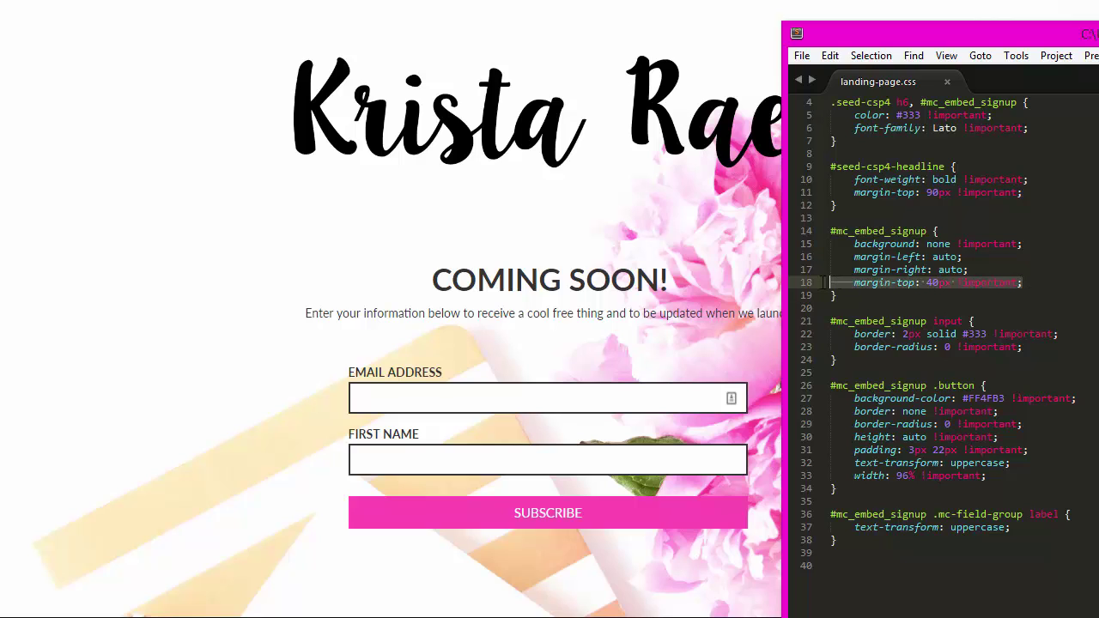
Step: Examine the border and border-radius rules for the signup form's input fields in landing-page.css
left_click_drag(1022, 346, 853, 334)
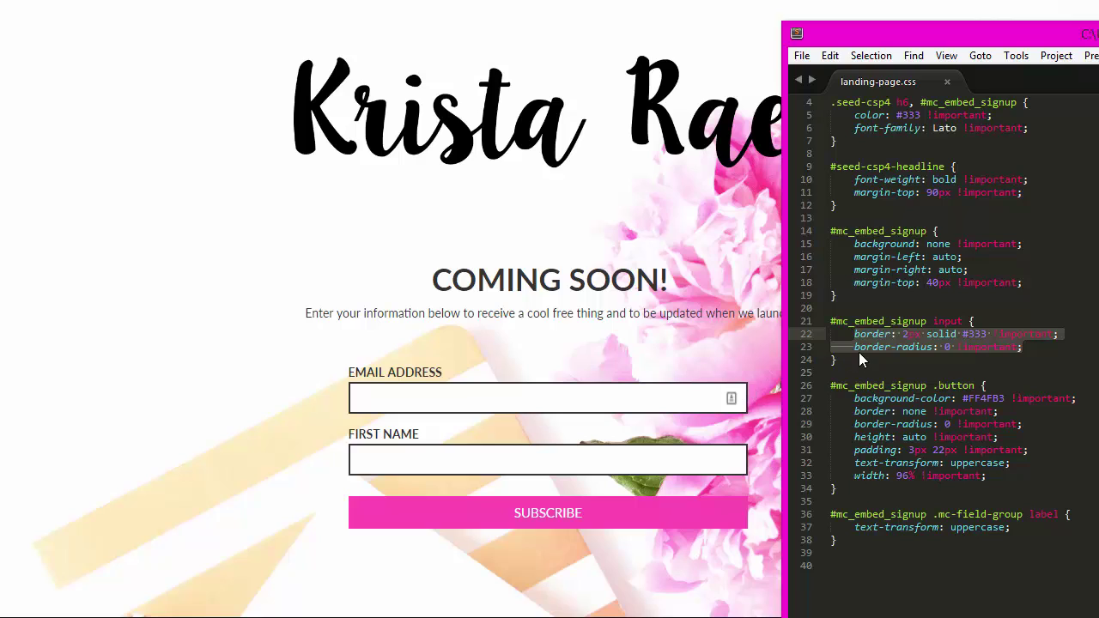
left_click(1023, 347)
left_click_drag(1023, 346, 857, 347)
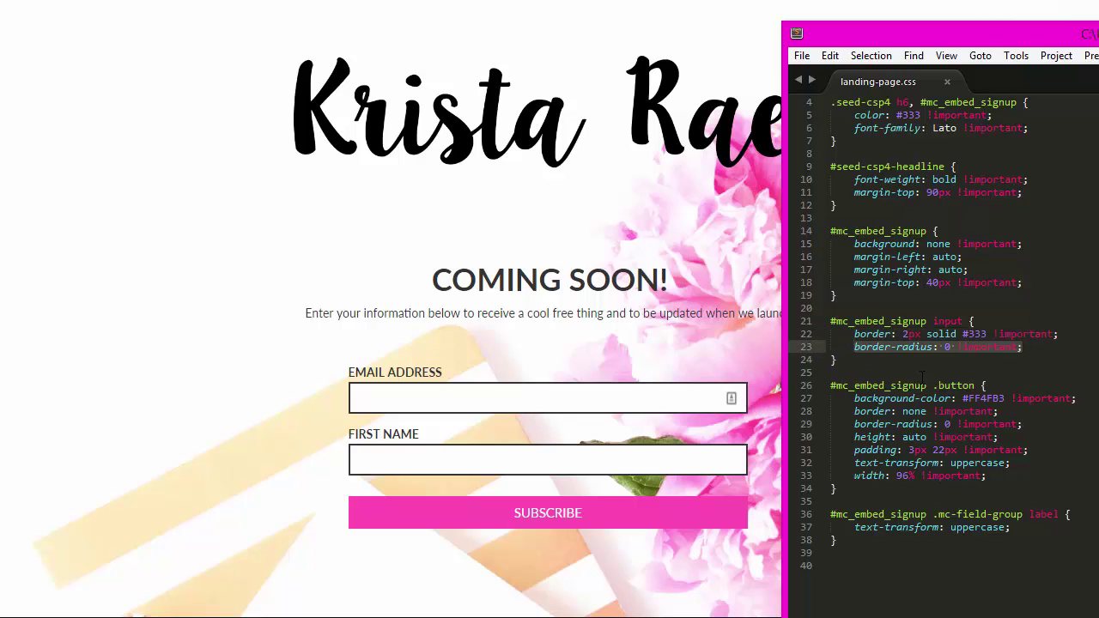
left_click_drag(1060, 334, 854, 334)
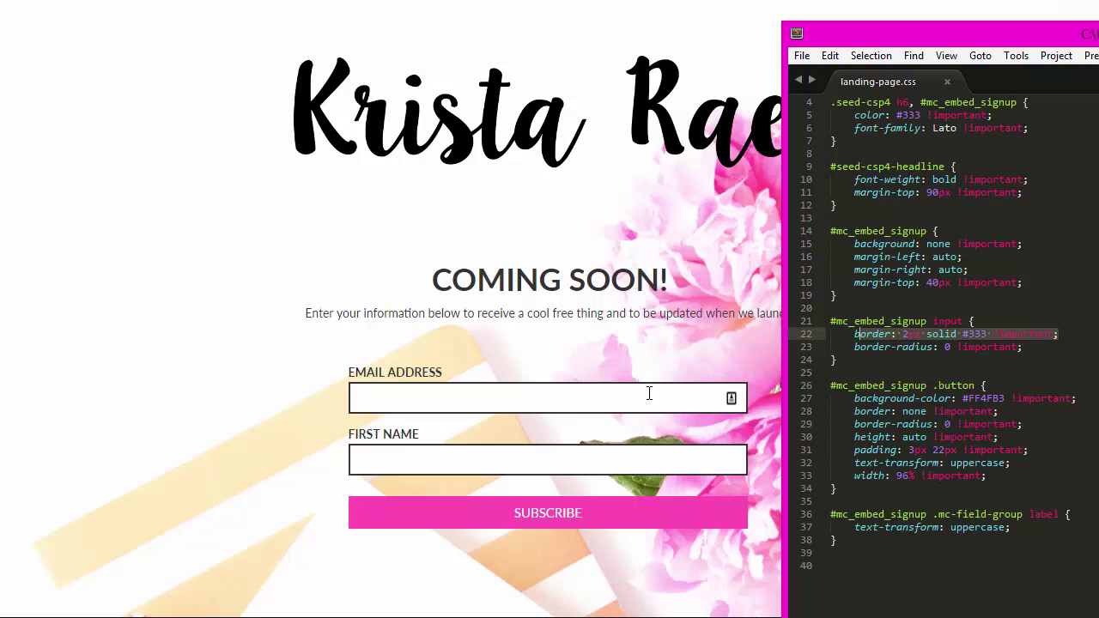
Step: Examine the border thickness and color values in the #mc_embed_signup input rule of landing-page.css
left_click(937, 355)
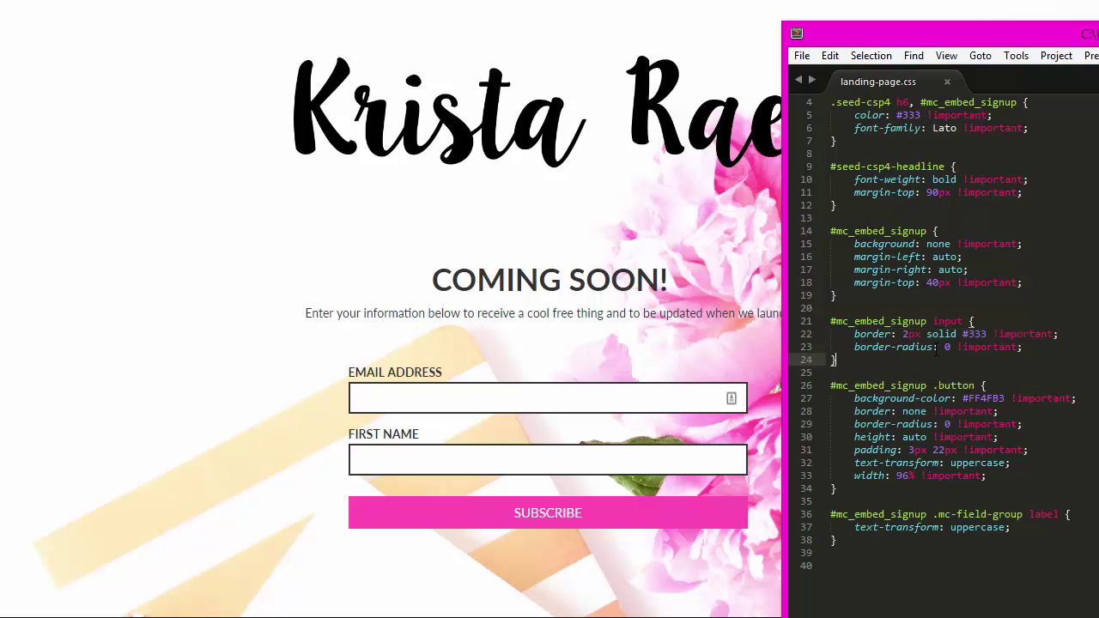
left_click(904, 334)
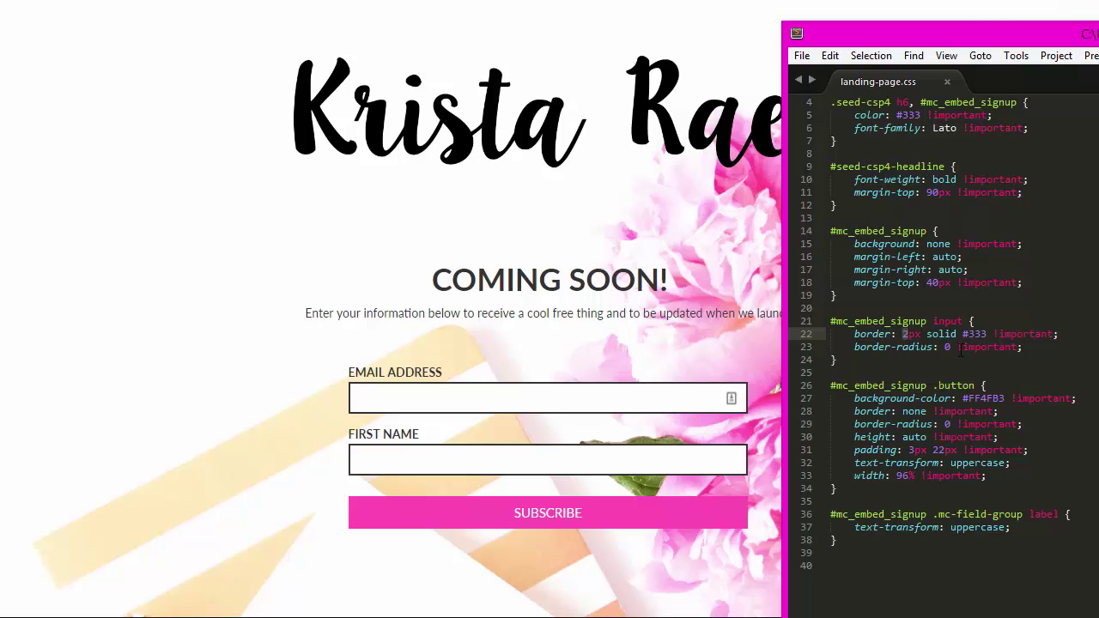
left_click(960, 352)
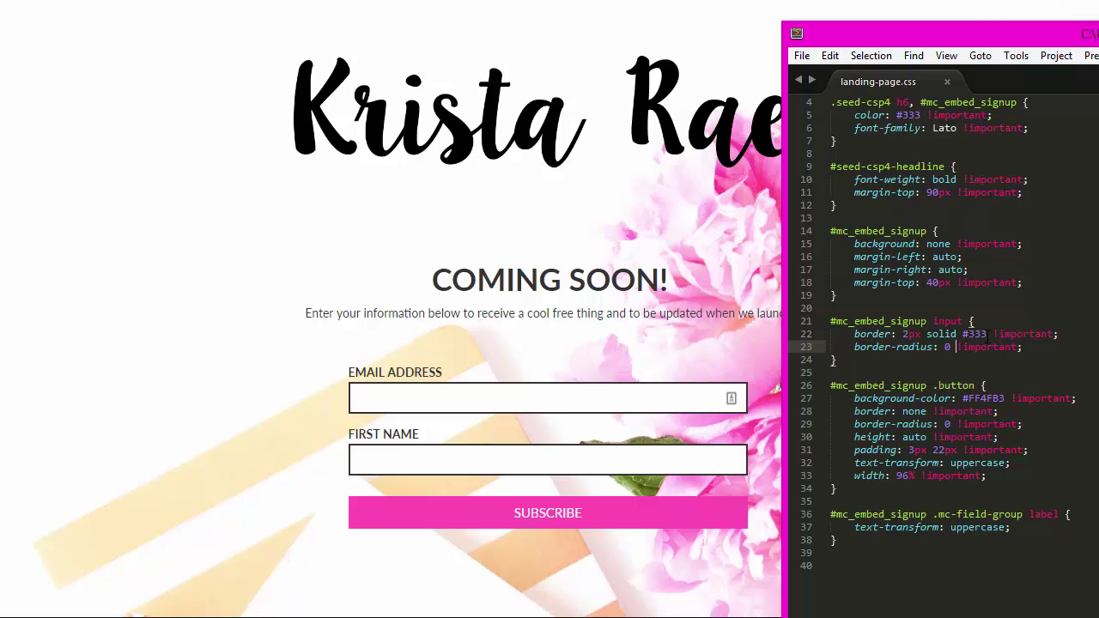
left_click_drag(987, 334, 968, 335)
left_click_drag(967, 339, 964, 336)
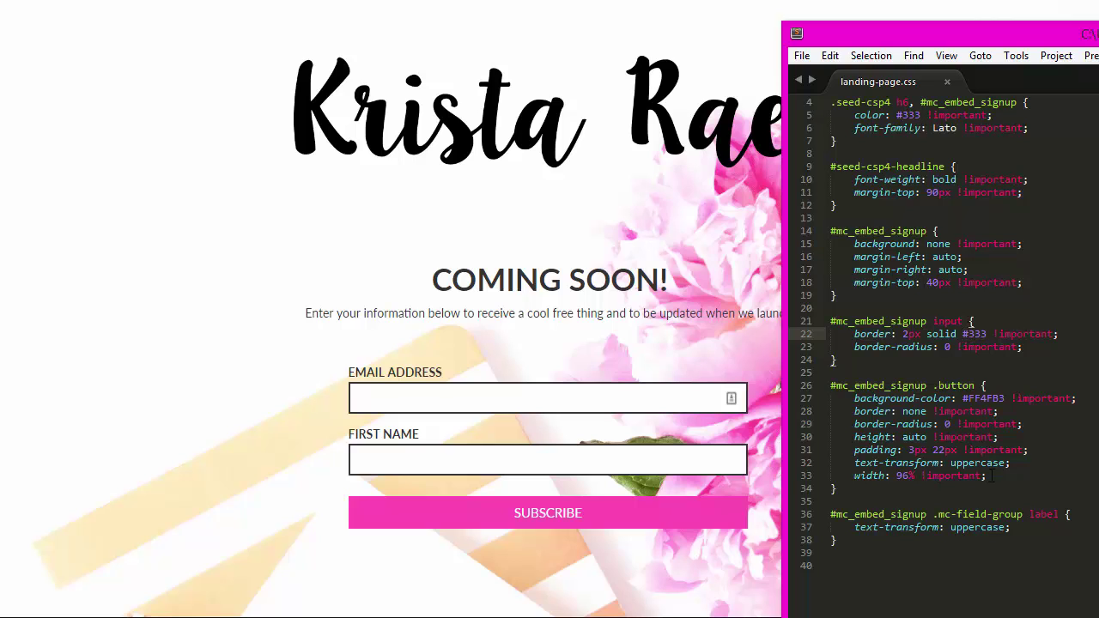
Step: Examine the background color, border, border-radius and height declarations in the #mc_embed_signup .button rule against the Subscribe button on the finished page
left_click_drag(989, 475, 856, 399)
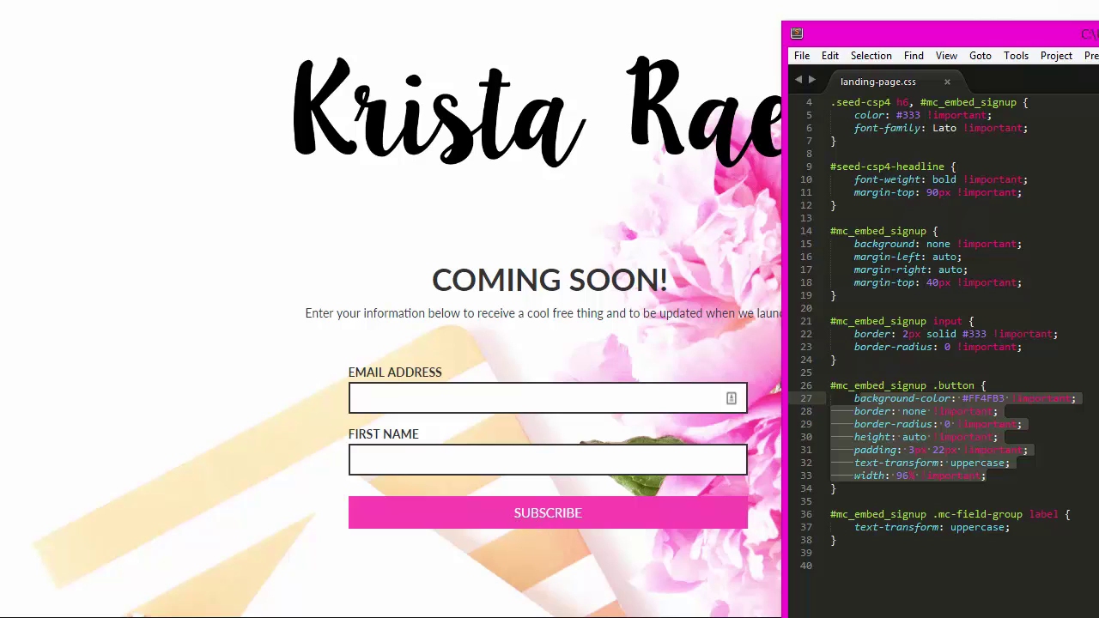
left_click_drag(1075, 399, 855, 399)
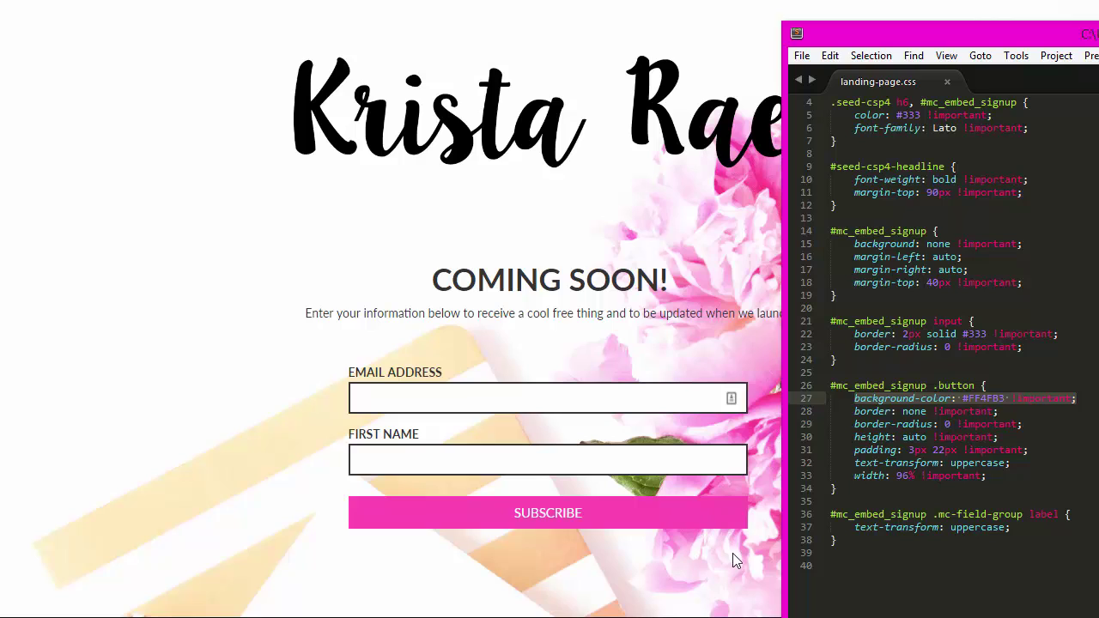
left_click(996, 398)
left_click_drag(1004, 399, 961, 399)
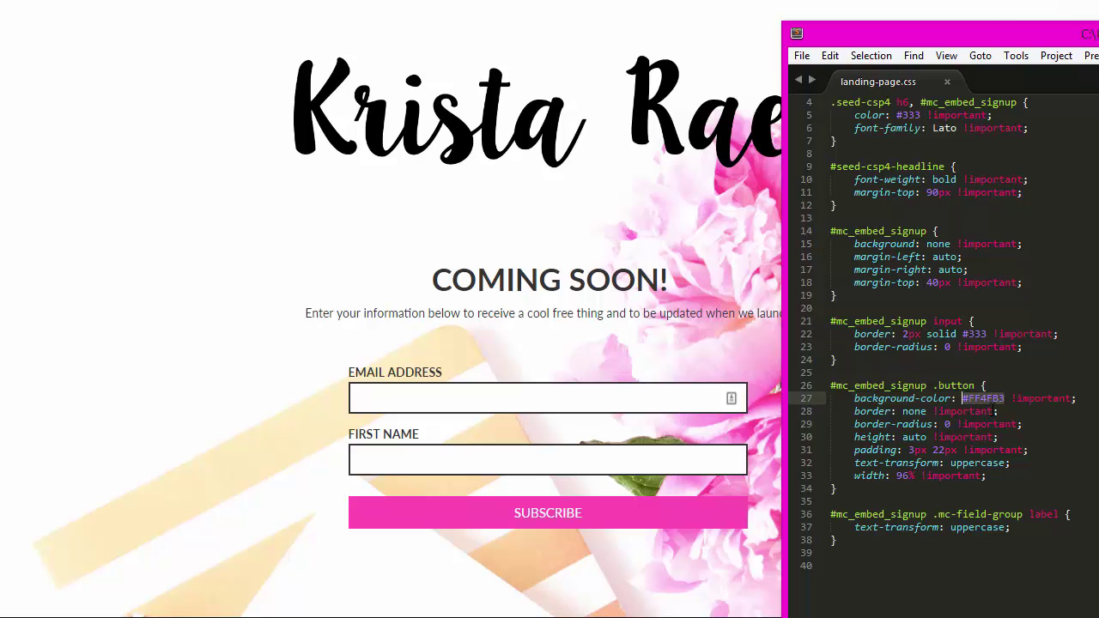
left_click_drag(856, 411, 1005, 413)
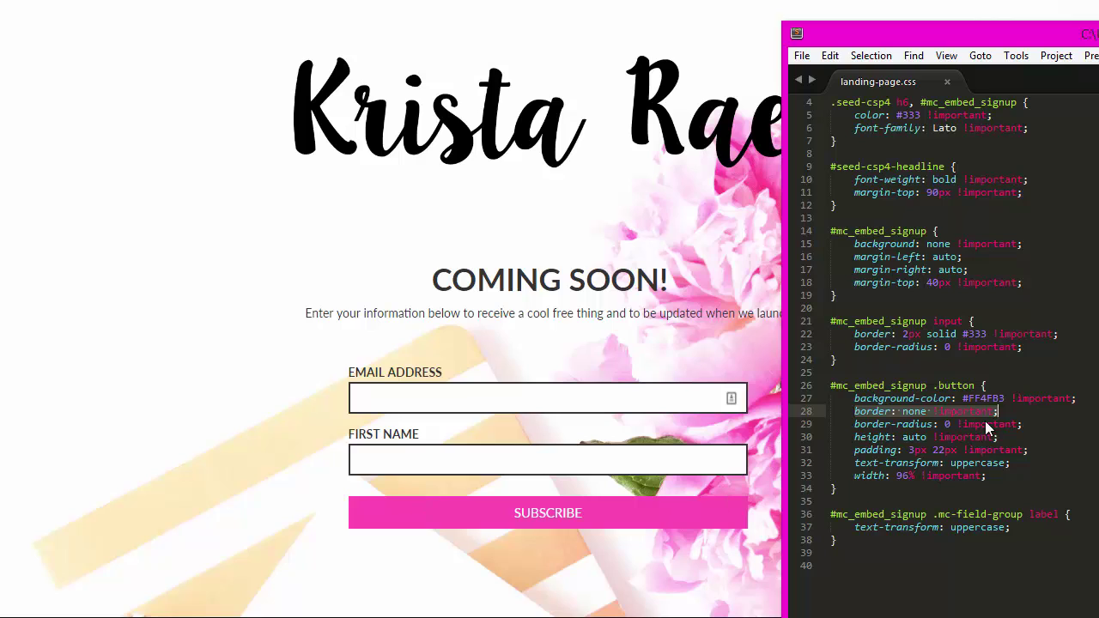
left_click_drag(1022, 424, 854, 424)
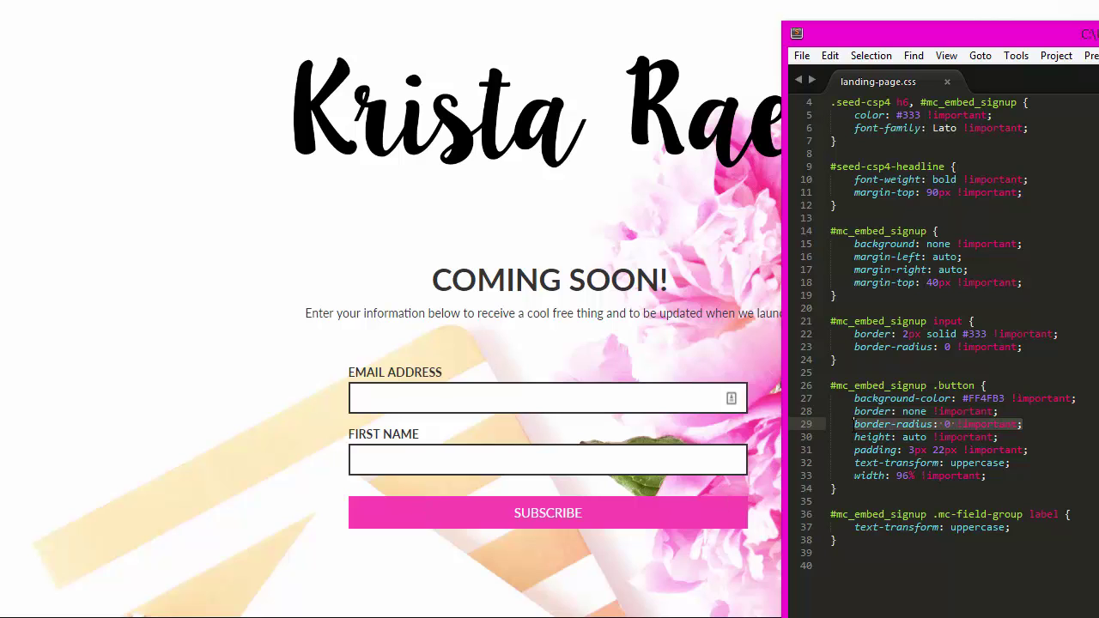
left_click_drag(1000, 438, 855, 439)
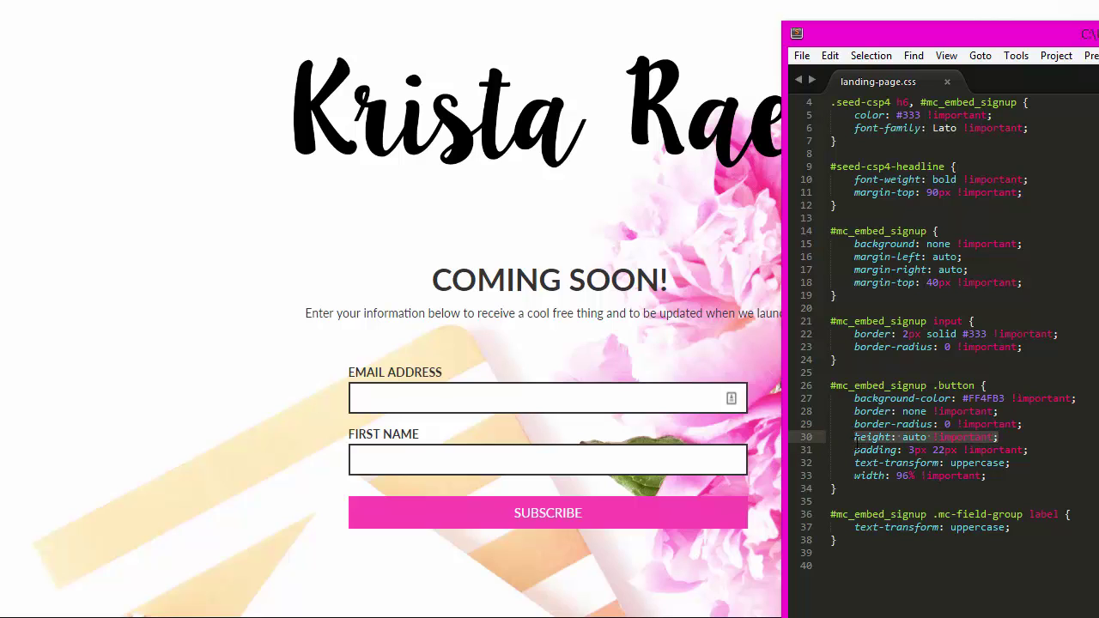
Step: Examine the padding and text-transform declarations in the #mc_embed_signup .button rule against the finished page's Subscribe button
left_click(912, 450)
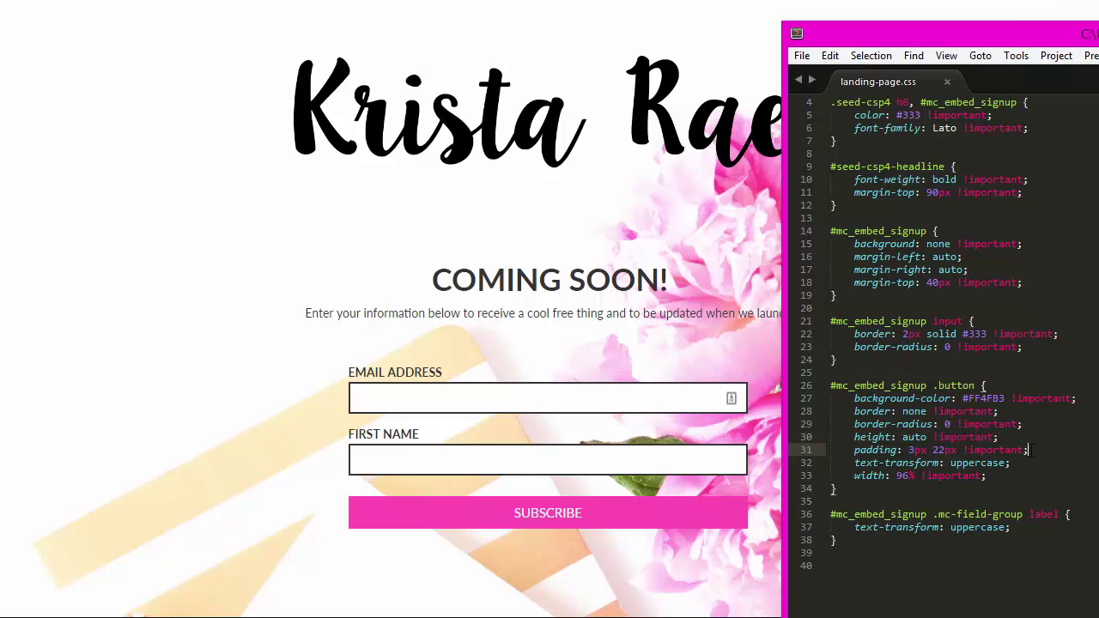
left_click_drag(1029, 450, 866, 450)
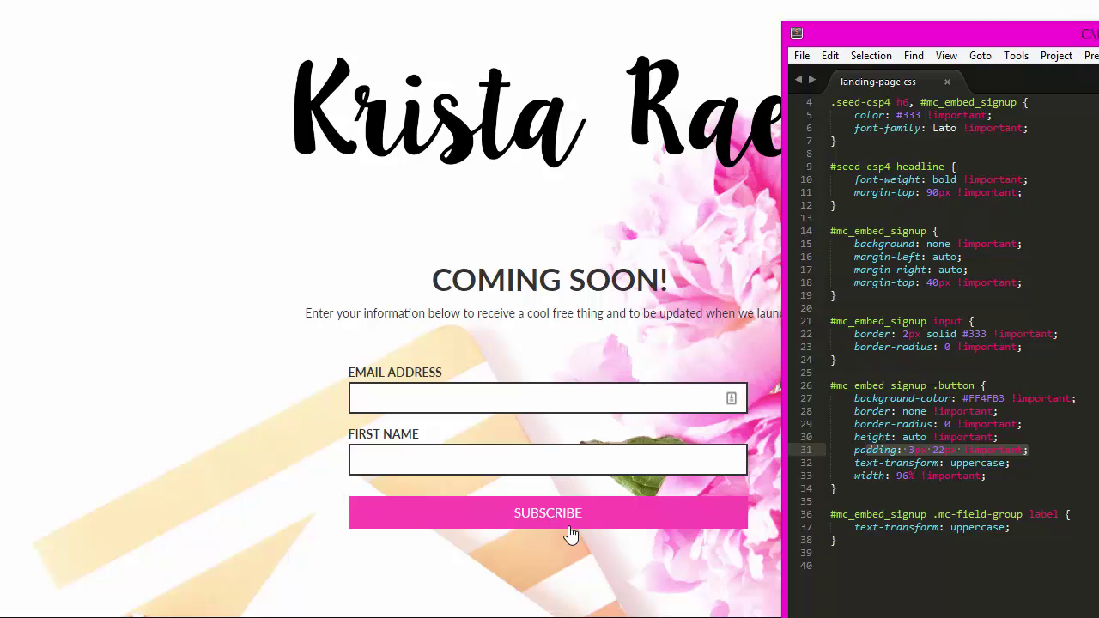
left_click(954, 450)
left_click(909, 450)
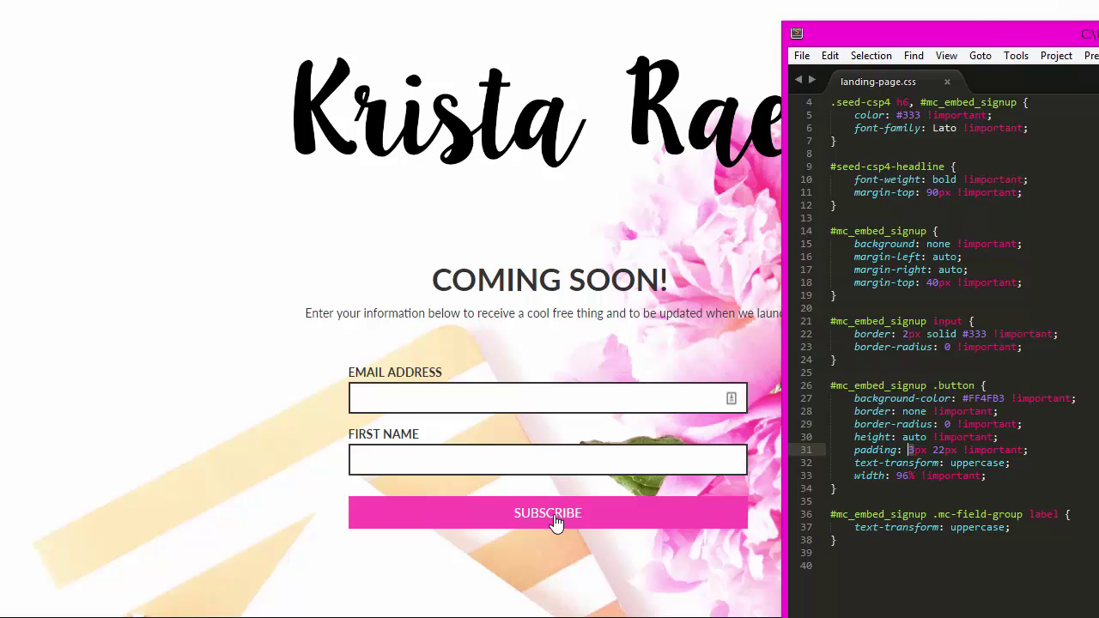
left_click_drag(1011, 462, 854, 463)
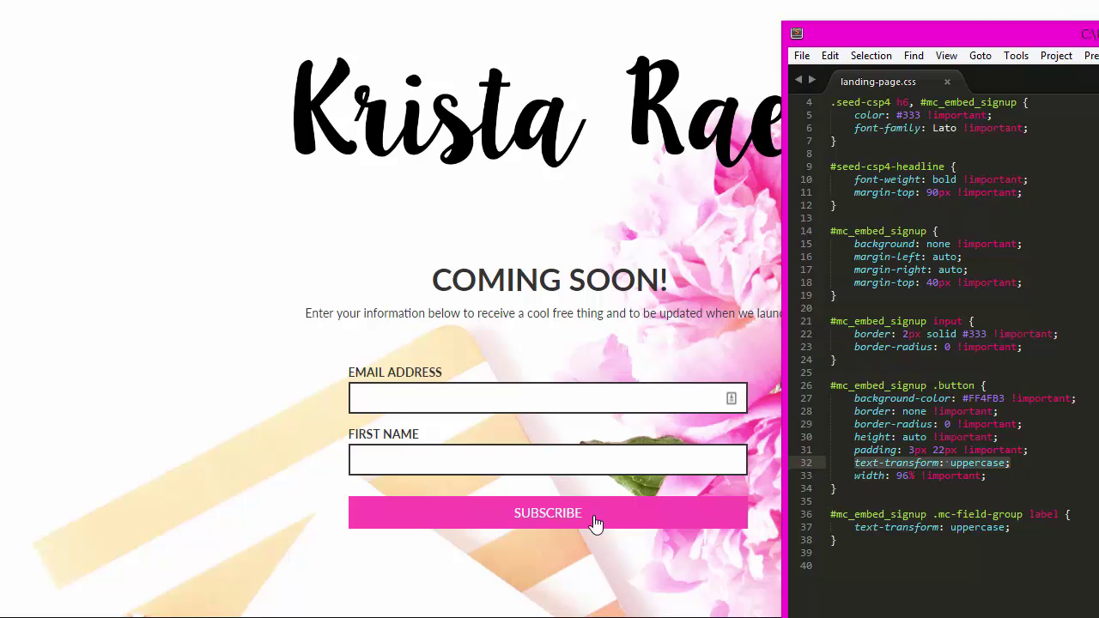
Step: Examine the button rule's width declaration, comparing the finished page's Subscribe button with the default one in MailChimp's embedded form preview
left_click_drag(987, 475, 855, 476)
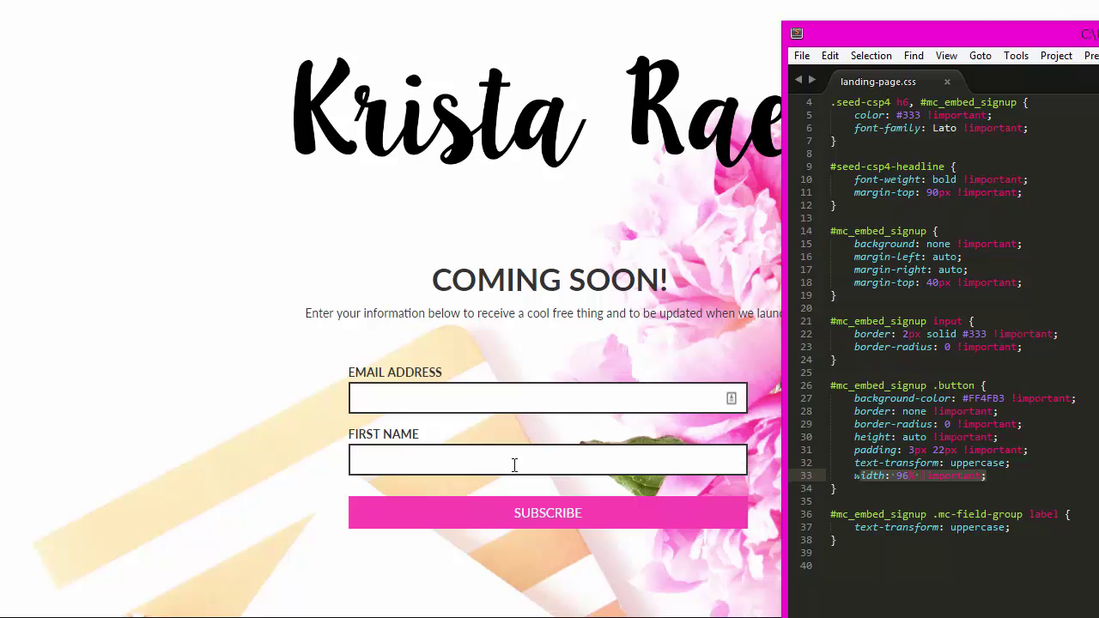
left_click(952, 491)
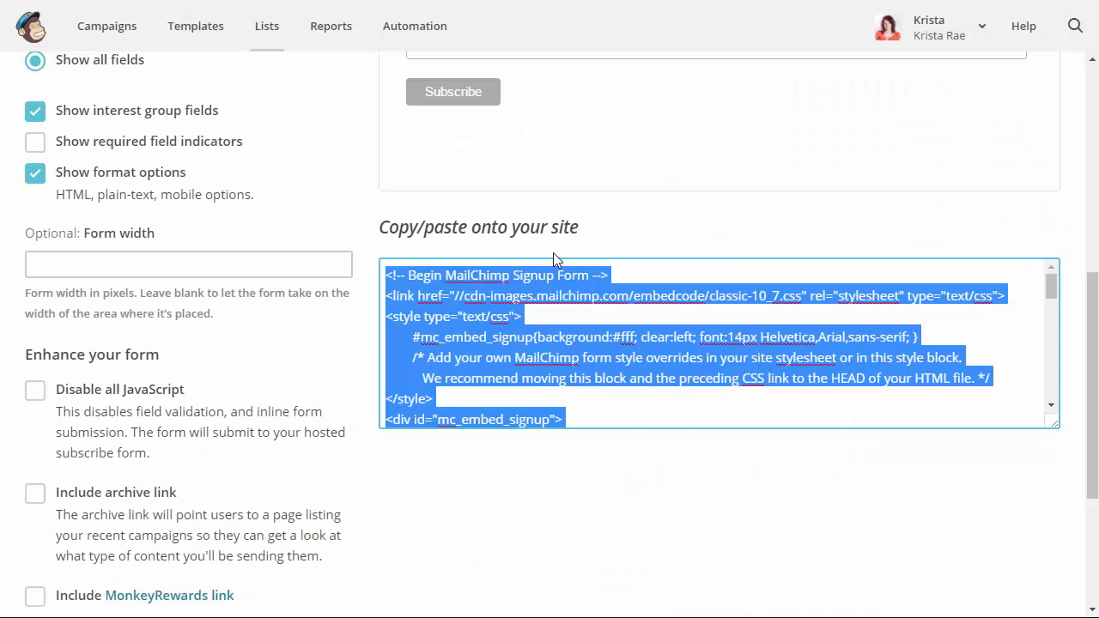
left_click(658, 480)
scroll(667, 505, "up", 4)
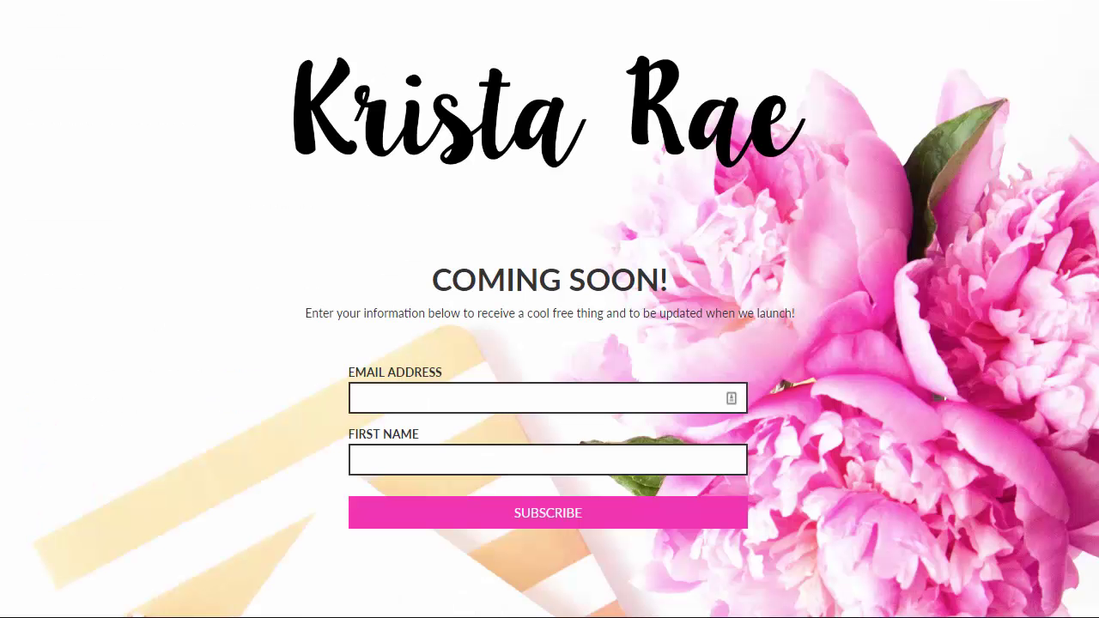
key("alt+Tab")
left_click_drag(998, 478, 829, 477)
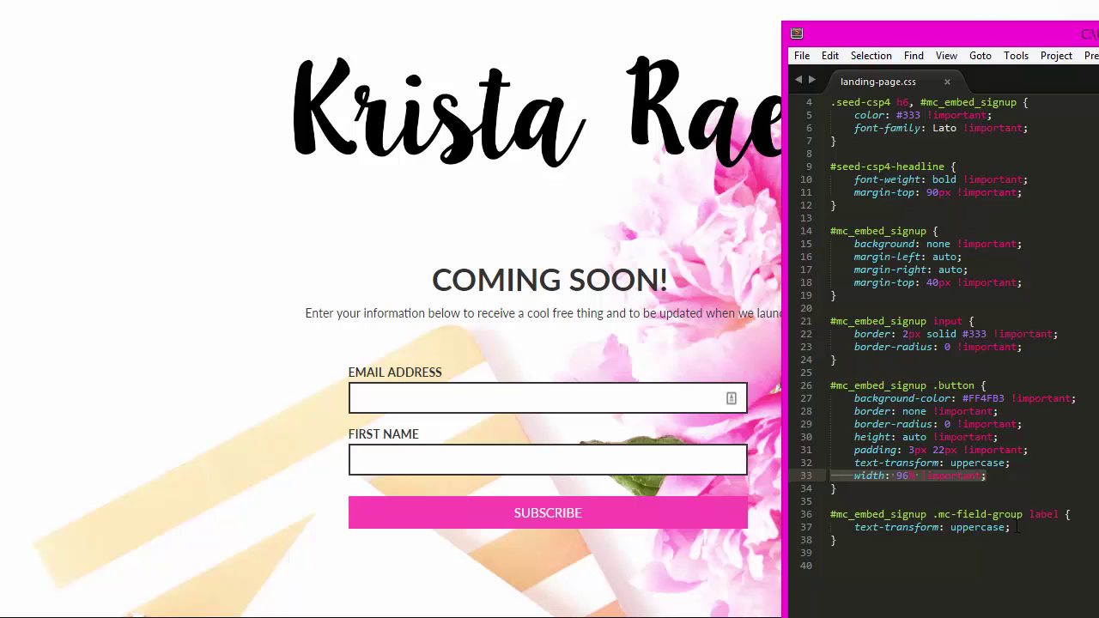
Step: Examine the #mc_embed_signup .mc-field-group label rule against the field labels on the finished page
left_click_drag(869, 542, 829, 514)
left_click_drag(441, 373, 367, 372)
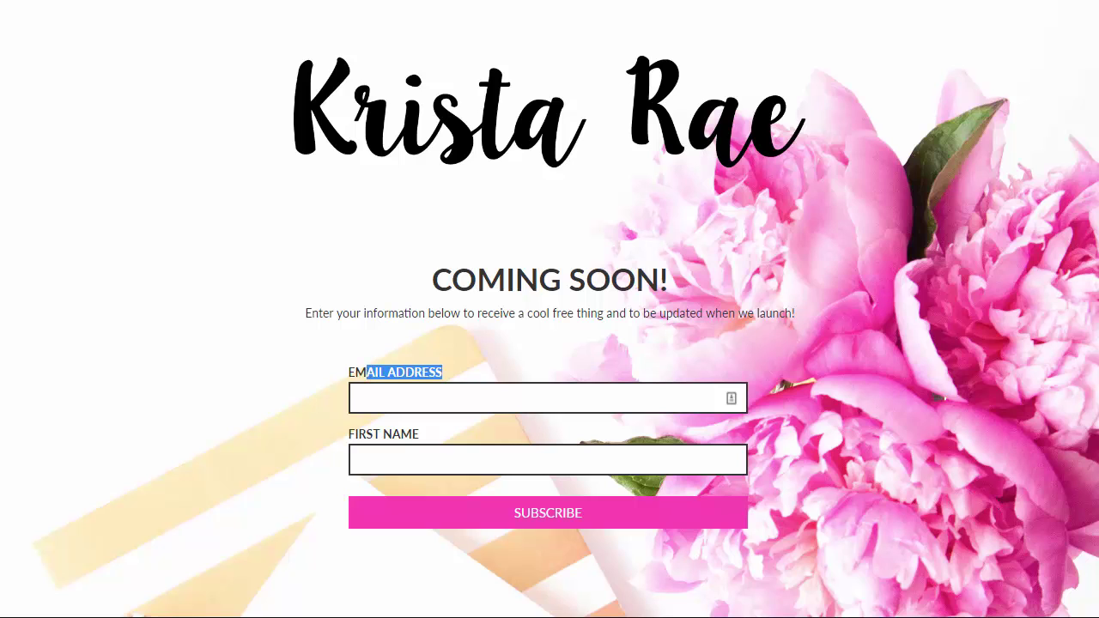
key("alt+Tab")
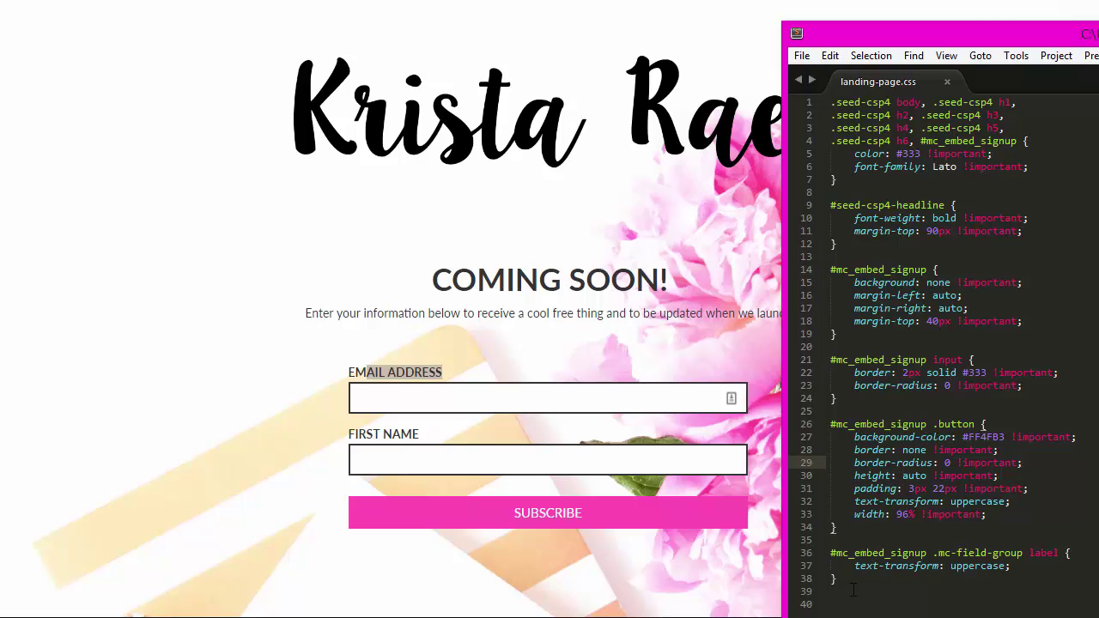
Step: Copy the entire contents of landing-page.css into the Custom CSS box of the SeedProd design settings
left_click_drag(852, 591, 831, 96)
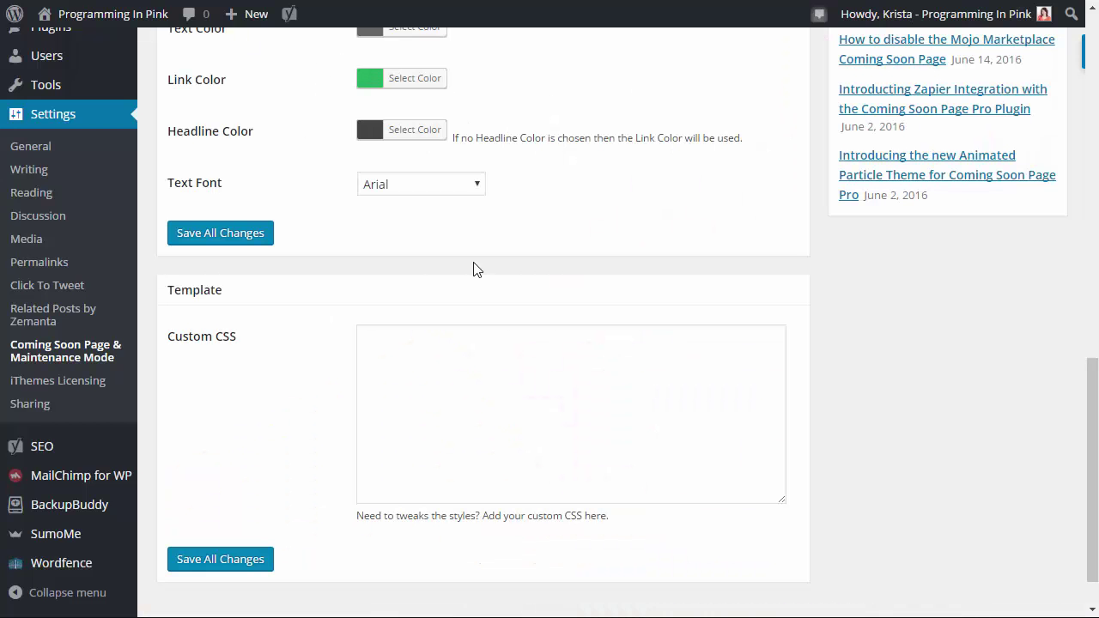
left_click_drag(226, 335, 206, 350)
left_click(455, 382)
key("ctrl+v")
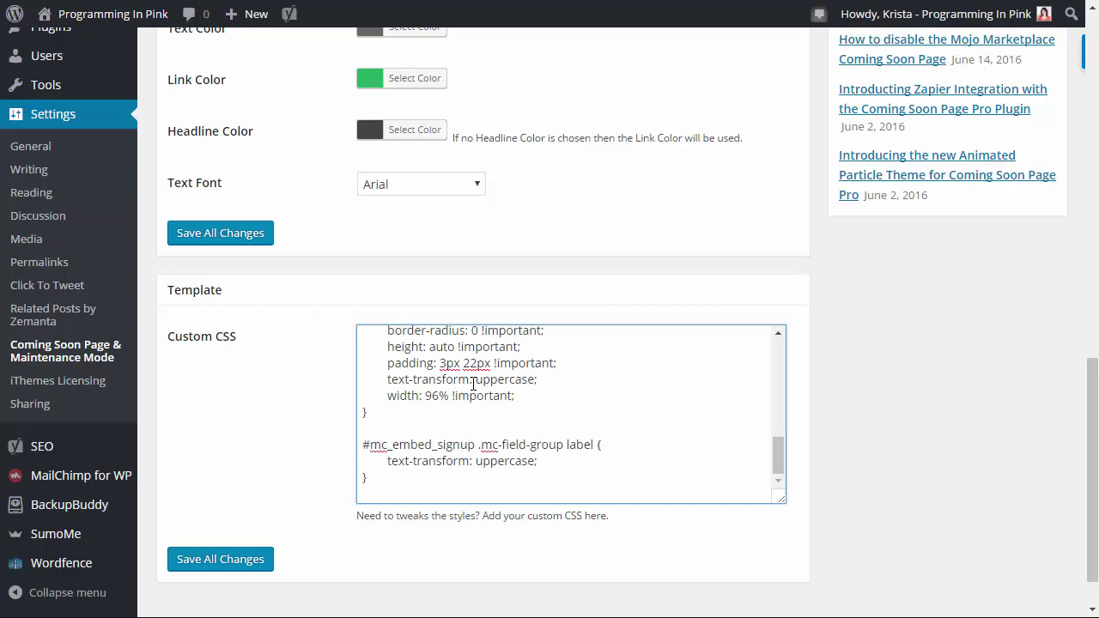
Step: Save all changes to the design settings and open the live preview of the coming soon page
left_click(250, 556)
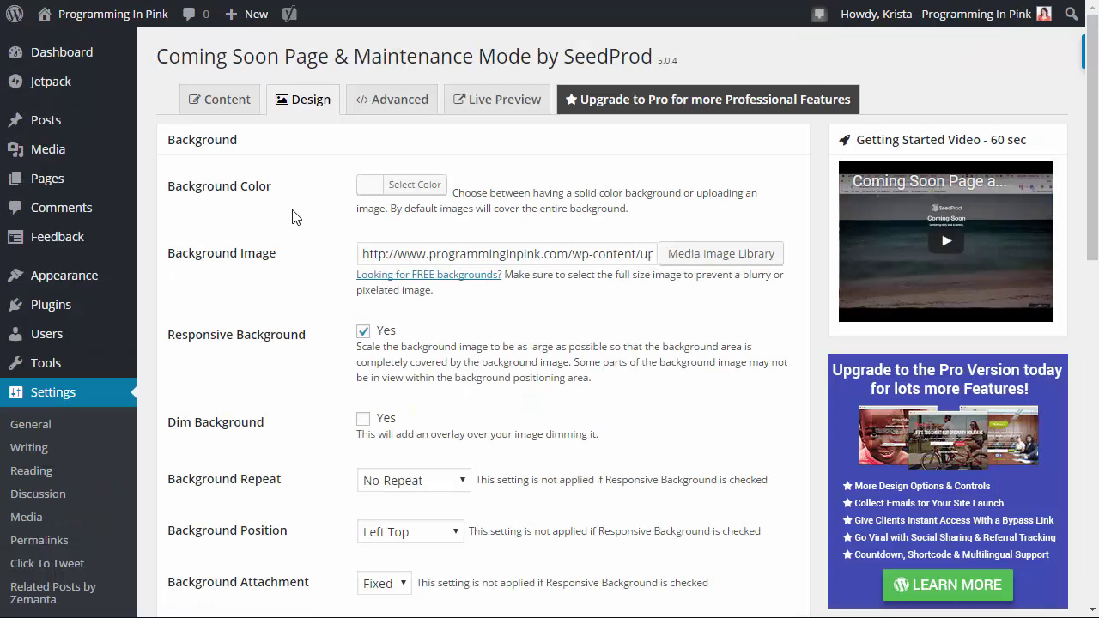
left_click(515, 100)
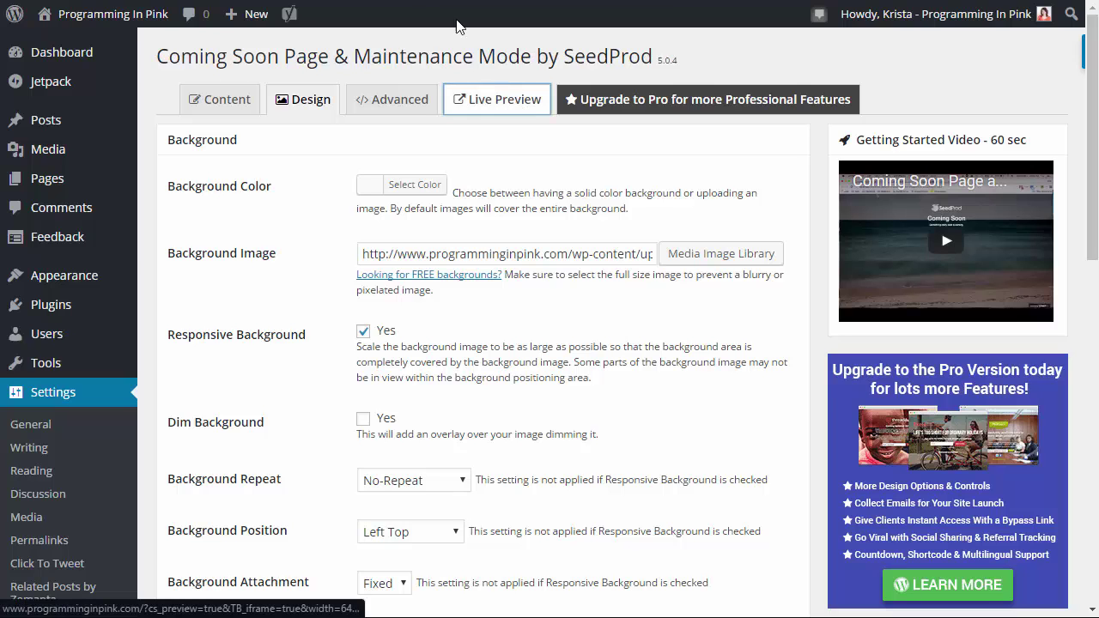